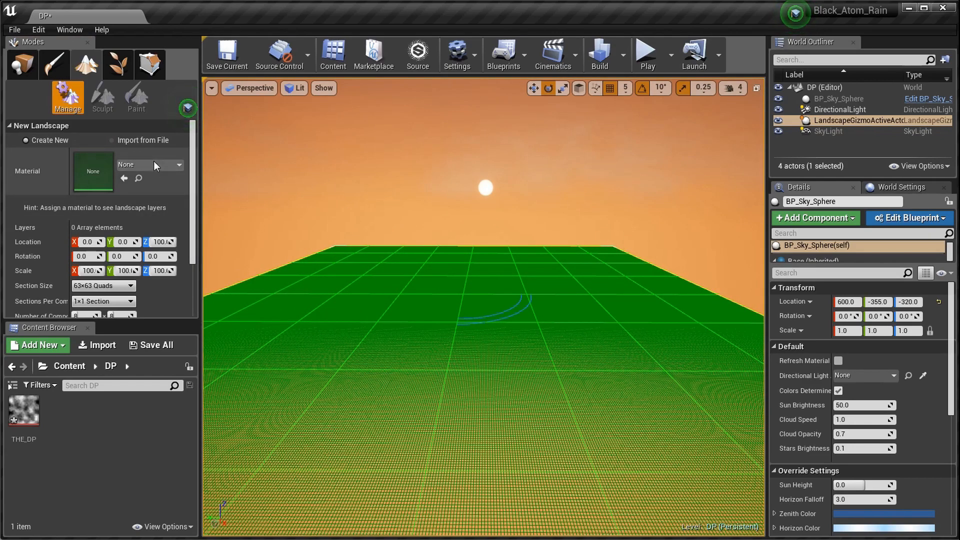
# - Create a new landscape with a section size of 63×63 quads, 1×1 section per component and 8×8 components
pyautogui.scroll(-3, 140, 199)
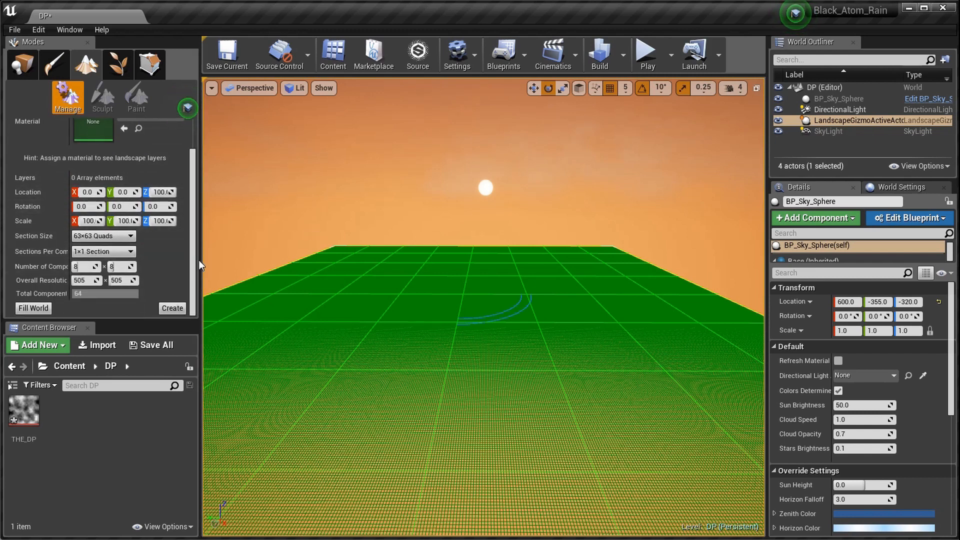
pyautogui.moveTo(201, 261); pyautogui.dragTo(261, 261)
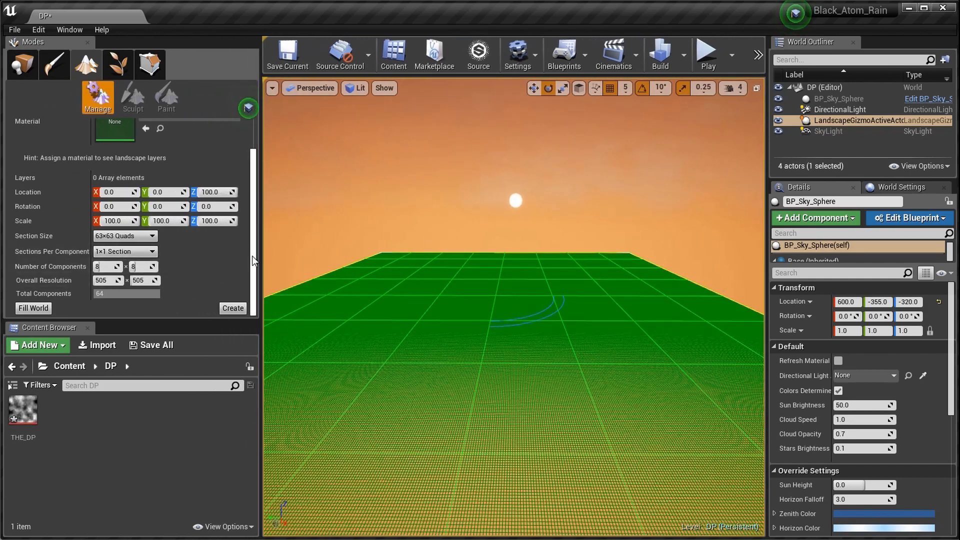
pyautogui.moveTo(259, 256); pyautogui.dragTo(193, 280)
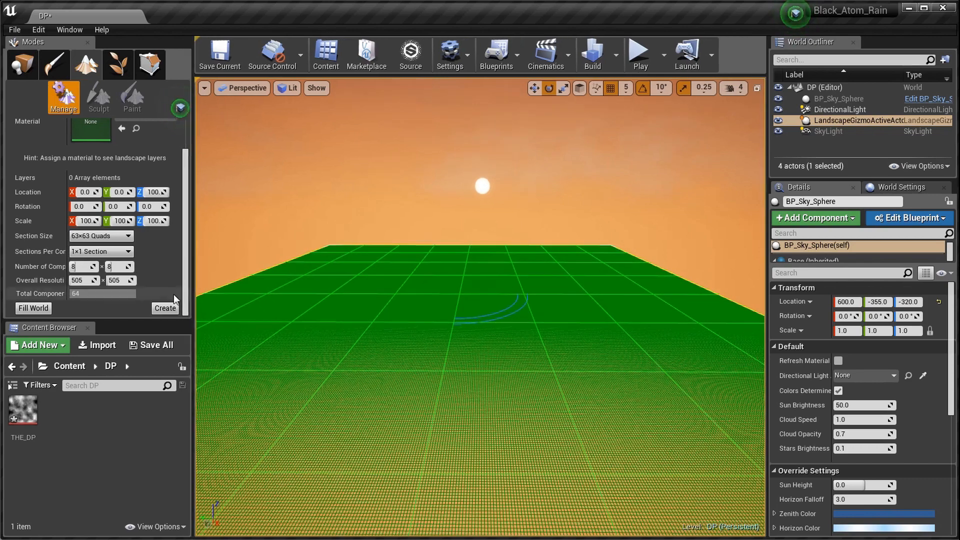
pyautogui.click(165, 308)
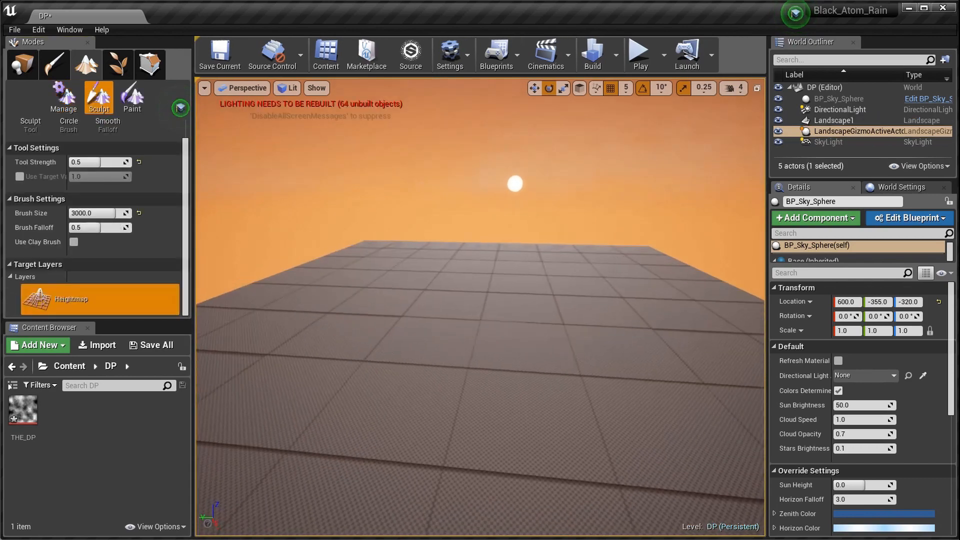
pyautogui.moveTo(480, 306); pyautogui.dragTo(441, 306, button='right')
pyautogui.moveTo(410, 338)
pyautogui.mouseDown(button='right')
pyautogui.moveTo(368, 339)
pyautogui.moveTo(411, 338)
pyautogui.mouseUp(button='right')
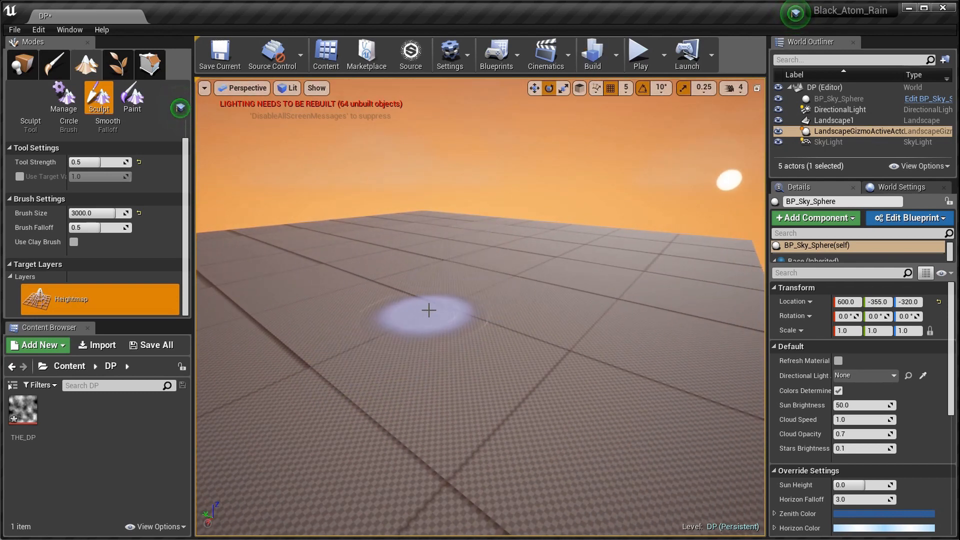
pyautogui.moveTo(501, 208); pyautogui.dragTo(550, 205, button='right')
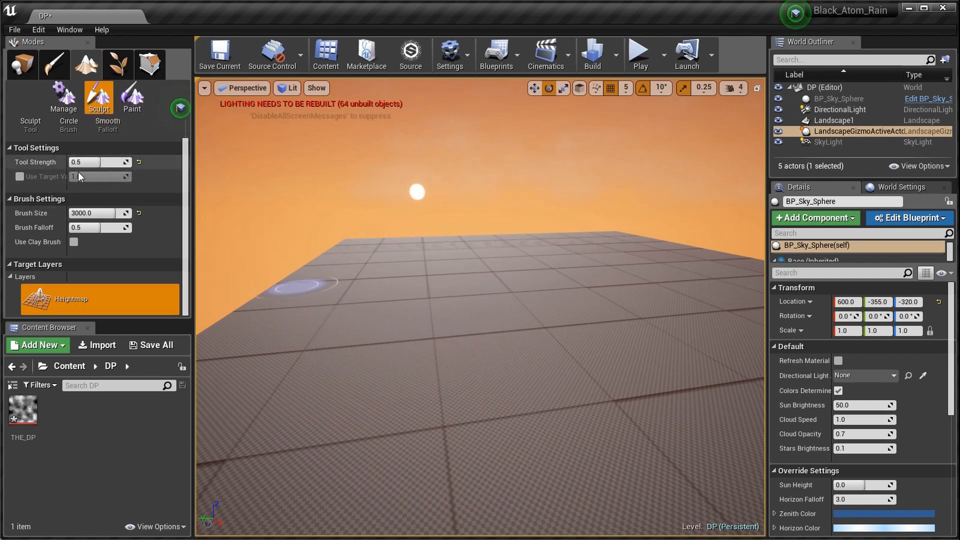
pyautogui.scroll(3, 55, 155)
pyautogui.click(47, 159)
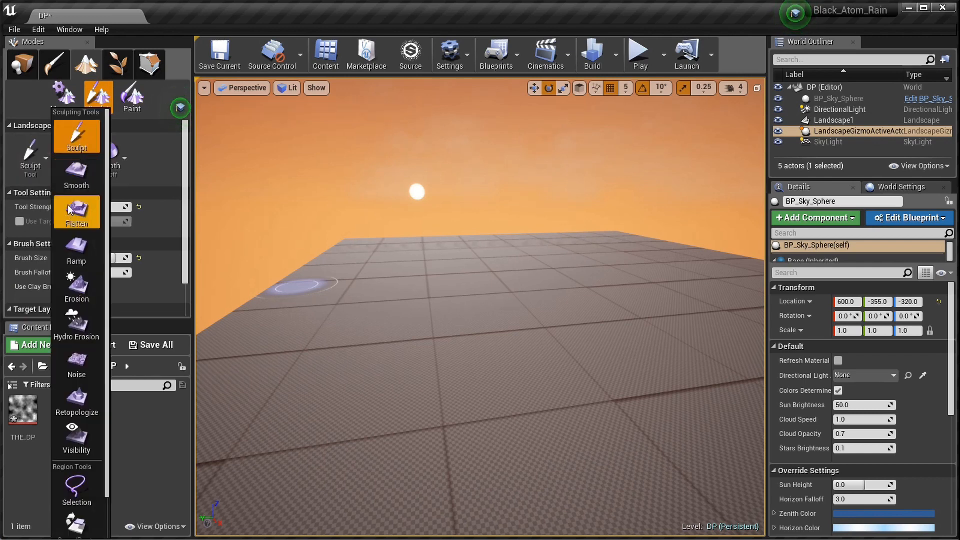
pyautogui.click(30, 170)
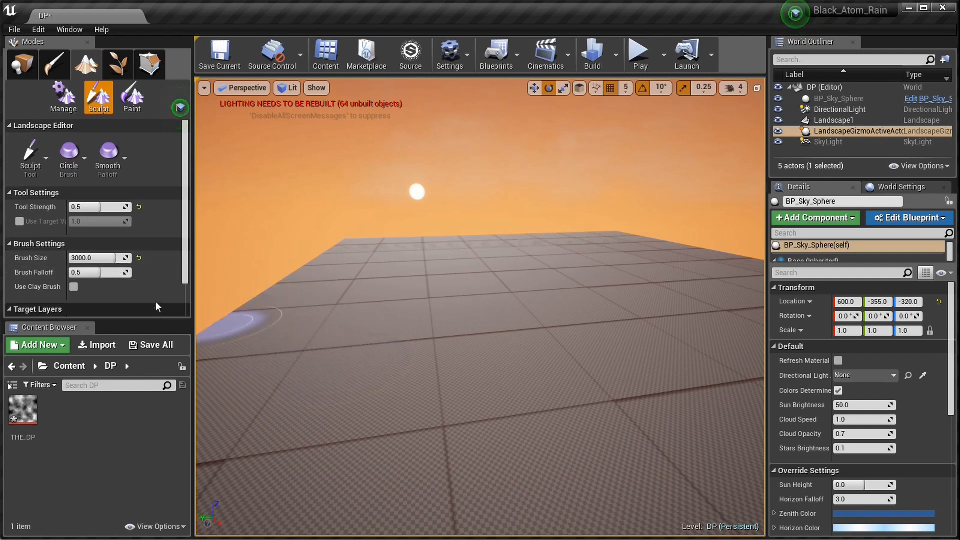
pyautogui.moveTo(114, 272); pyautogui.dragTo(115, 272)
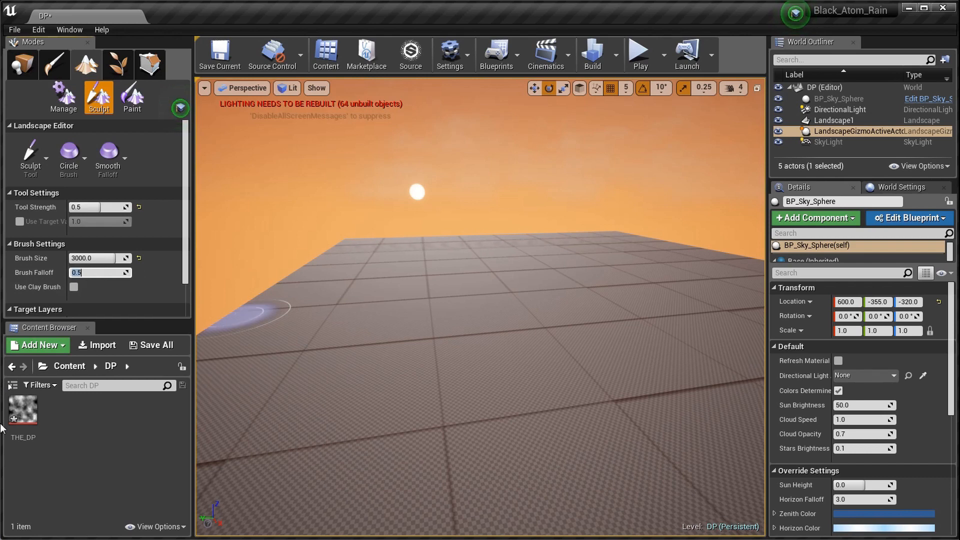
# - Sculpt a first group of hills on the flat landscape using a brush size of 3000 and tool strength of 0.5
pyautogui.moveTo(343, 380)
pyautogui.mouseDown()
pyautogui.moveTo(409, 373)
pyautogui.moveTo(502, 343)
pyautogui.mouseUp()
pyautogui.moveTo(501, 345); pyautogui.dragTo(400, 347, button='right')
pyautogui.press('d')
pyautogui.moveTo(489, 365)
pyautogui.mouseDown()
pyautogui.moveTo(583, 367)
pyautogui.moveTo(560, 374)
pyautogui.mouseUp()
pyautogui.press('d')
pyautogui.moveTo(560, 375); pyautogui.dragTo(545, 380, button='right')
pyautogui.moveTo(544, 377)
pyautogui.mouseDown()
pyautogui.moveTo(388, 404)
pyautogui.moveTo(476, 318)
pyautogui.moveTo(354, 386)
pyautogui.mouseUp()
pyautogui.press('d')
pyautogui.moveTo(354, 387)
pyautogui.mouseDown(button='right')
pyautogui.moveTo(250, 390)
pyautogui.moveTo(350, 387)
pyautogui.mouseUp(button='right')
pyautogui.press('d')
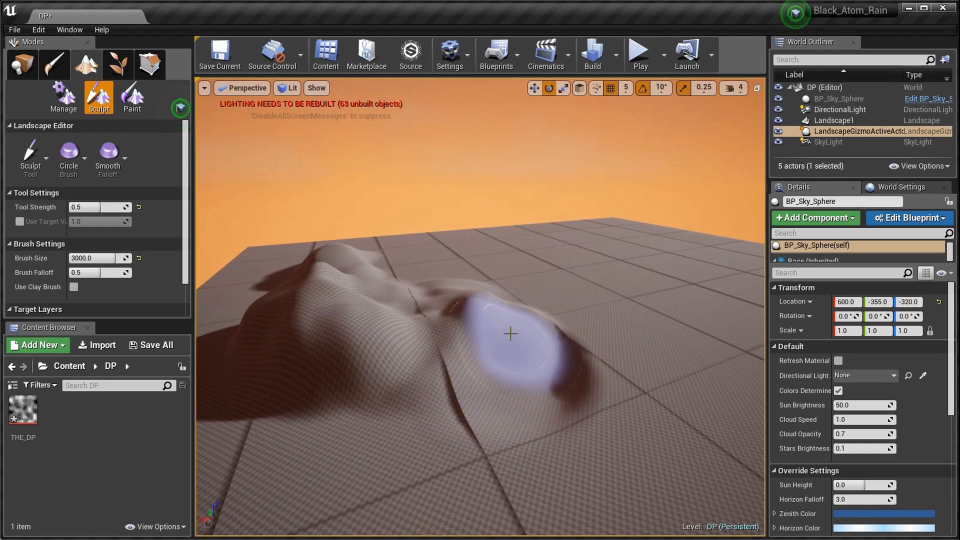
# - Extend the sculpted hills with further ridges and peaks across the neighbouring flat terrain
pyautogui.moveTo(366, 362); pyautogui.dragTo(610, 353)
pyautogui.press('d')
pyautogui.moveTo(611, 354); pyautogui.dragTo(600, 351, button='right')
pyautogui.moveTo(570, 334); pyautogui.dragTo(497, 356)
pyautogui.press('w')
pyautogui.moveTo(497, 356); pyautogui.dragTo(490, 333, button='right')
pyautogui.press('s')
pyautogui.moveTo(579, 266)
pyautogui.mouseDown(button='right')
pyautogui.moveTo(587, 301)
pyautogui.moveTo(566, 337)
pyautogui.moveTo(525, 330)
pyautogui.mouseUp(button='right')
pyautogui.press('w')
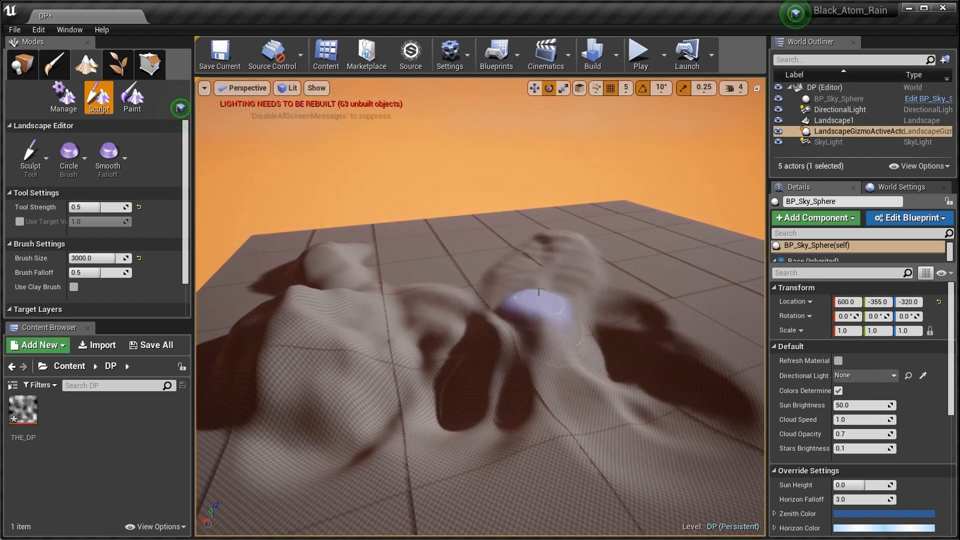
# - Raise more terrain beside the ridges, including a broad mountain sculpted with the brush size set to 8192
pyautogui.moveTo(583, 417); pyautogui.dragTo(630, 418, button='right')
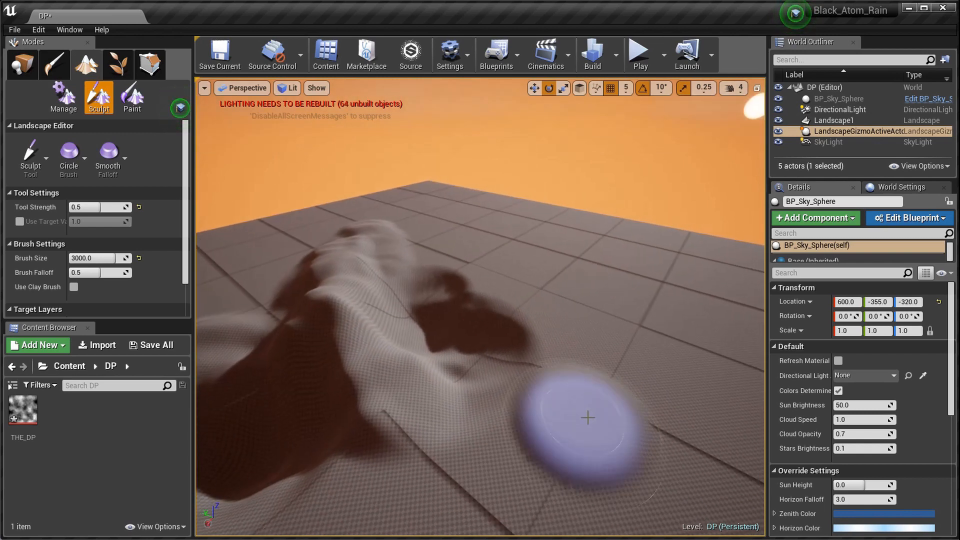
pyautogui.moveTo(589, 379); pyautogui.dragTo(585, 362)
pyautogui.press('d')
pyautogui.moveTo(585, 362); pyautogui.dragTo(530, 354, button='right')
pyautogui.moveTo(323, 247); pyautogui.dragTo(365, 250, button='right')
pyautogui.moveTo(443, 281); pyautogui.dragTo(450, 283)
pyautogui.moveTo(450, 282)
pyautogui.mouseDown(button='right')
pyautogui.moveTo(350, 280)
pyautogui.moveTo(335, 291)
pyautogui.moveTo(346, 286)
pyautogui.mouseUp(button='right')
pyautogui.press('s')
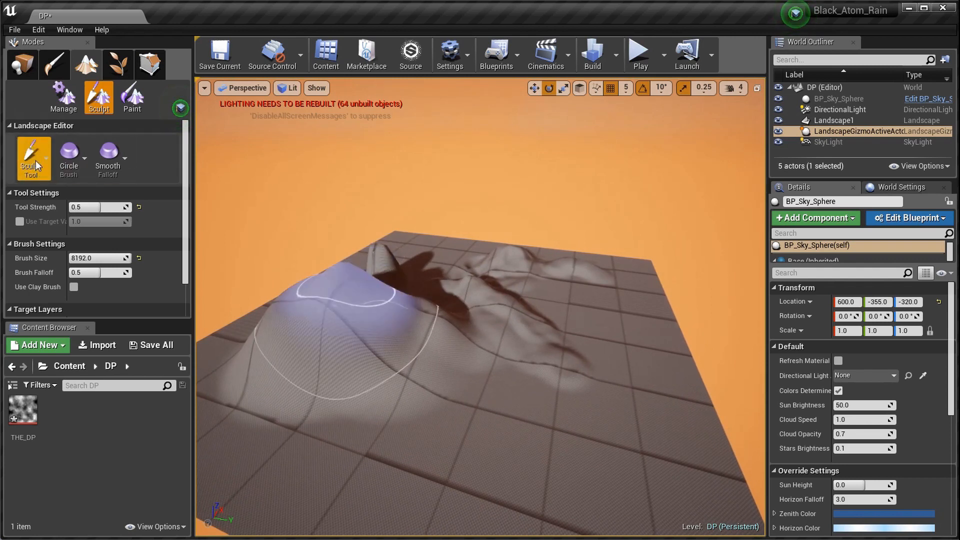
# - Level all the sculpted hills to the ground height with the Flatten tool at brush size 8192
pyautogui.click(35, 161)
pyautogui.click(77, 210)
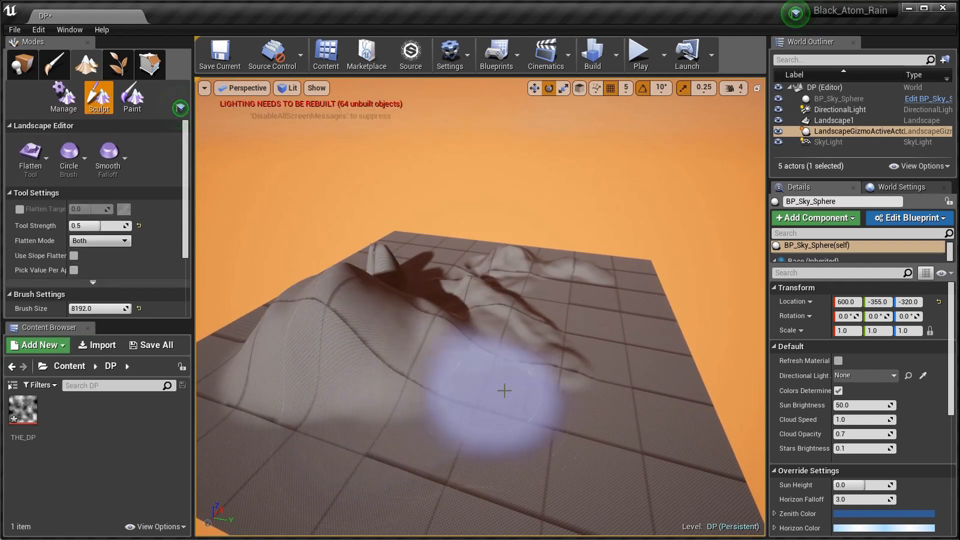
pyautogui.moveTo(552, 422)
pyautogui.mouseDown(button='right')
pyautogui.moveTo(567, 465)
pyautogui.moveTo(563, 443)
pyautogui.mouseUp(button='right')
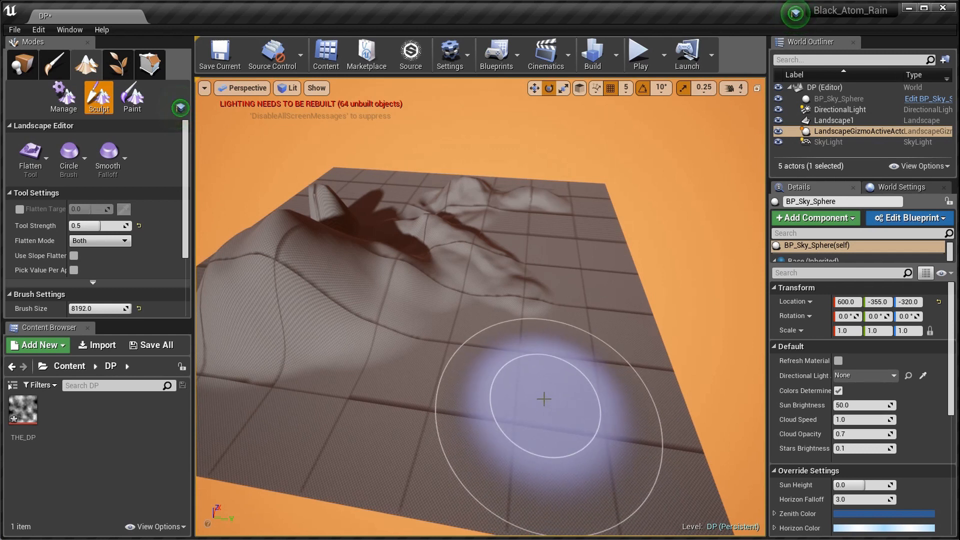
pyautogui.moveTo(375, 365)
pyautogui.mouseDown()
pyautogui.moveTo(422, 365)
pyautogui.moveTo(251, 358)
pyautogui.moveTo(332, 279)
pyautogui.moveTo(487, 285)
pyautogui.moveTo(362, 262)
pyautogui.moveTo(333, 221)
pyautogui.moveTo(439, 203)
pyautogui.mouseUp()
pyautogui.moveTo(540, 216)
pyautogui.mouseDown()
pyautogui.moveTo(508, 193)
pyautogui.moveTo(550, 315)
pyautogui.moveTo(408, 326)
pyautogui.moveTo(445, 250)
pyautogui.mouseUp()
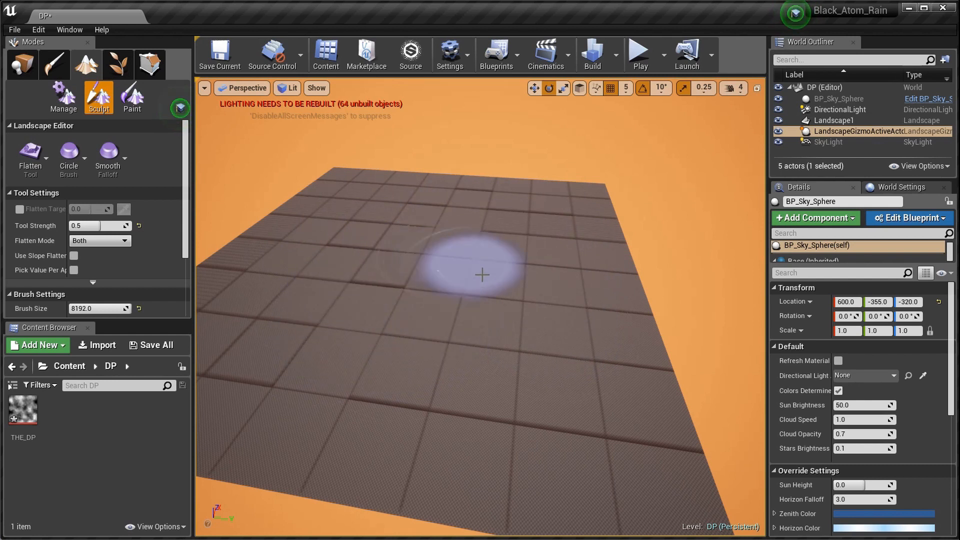
# - Raise a chain of broad mountains on the flattened landscape with the Sculpt tool
pyautogui.click(32, 173)
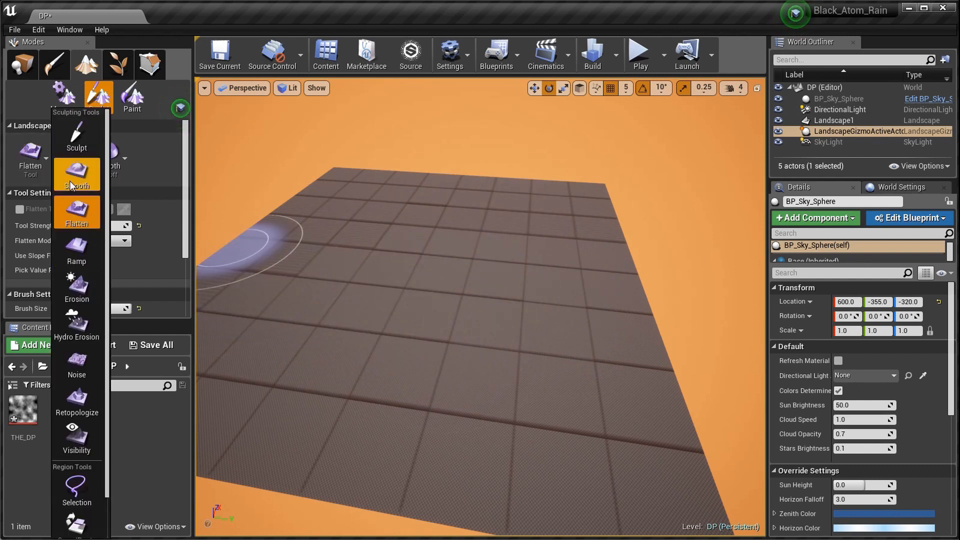
pyautogui.click(65, 150)
pyautogui.moveTo(429, 332)
pyautogui.mouseDown()
pyautogui.moveTo(317, 325)
pyautogui.moveTo(496, 268)
pyautogui.moveTo(418, 302)
pyautogui.moveTo(430, 232)
pyautogui.mouseUp()
pyautogui.moveTo(429, 232); pyautogui.dragTo(305, 235, button='right')
pyautogui.moveTo(521, 240)
pyautogui.mouseDown()
pyautogui.moveTo(464, 260)
pyautogui.moveTo(201, 283)
pyautogui.mouseUp()
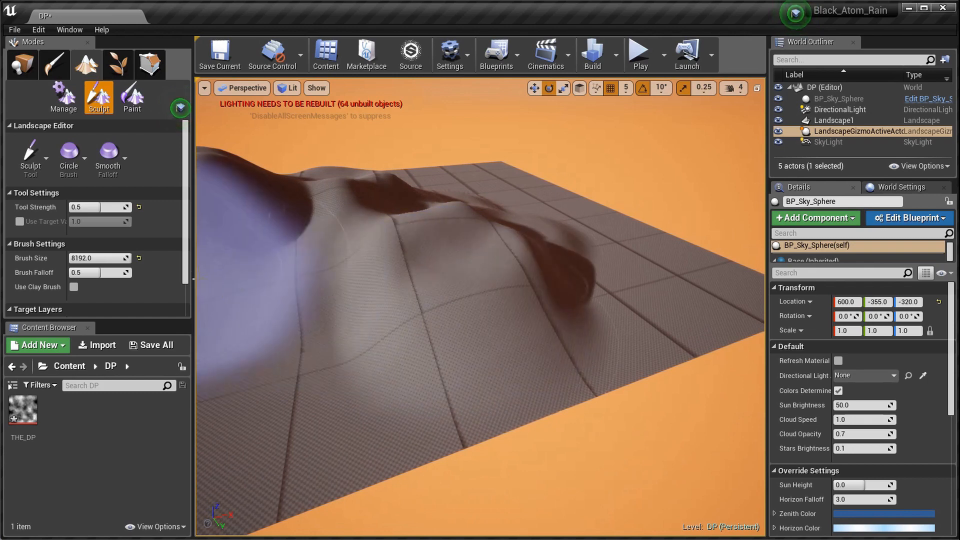
# - Set the sculpt brush falloff to 0.0 and the brush size to 1500
pyautogui.moveTo(111, 276); pyautogui.dragTo(65, 276)
pyautogui.moveTo(244, 282)
pyautogui.mouseDown(button='right')
pyautogui.moveTo(175, 283)
pyautogui.moveTo(175, 267)
pyautogui.mouseUp(button='right')
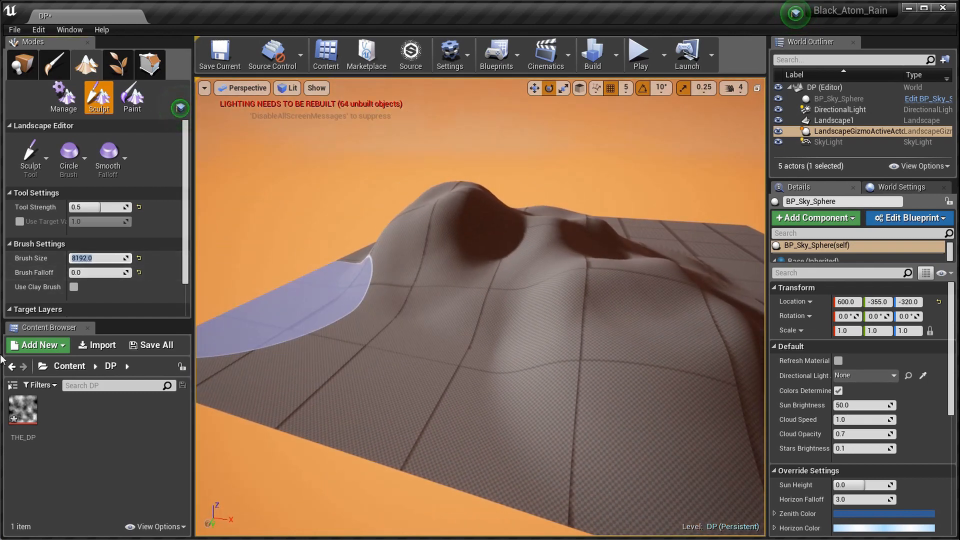
pyautogui.write('1500')
pyautogui.press('Return')
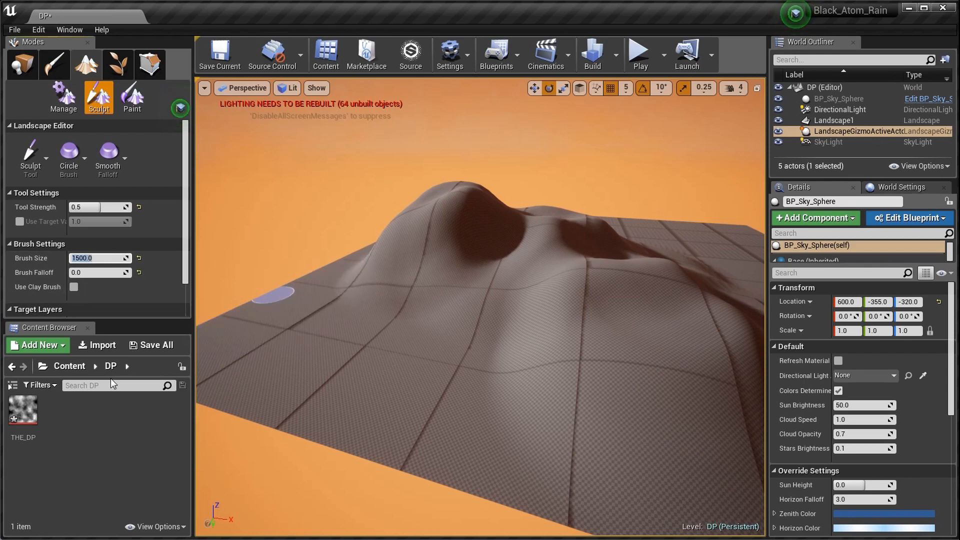
# - Raise two steep-sided plateaus on the flat ground in front of the mountains with the hard-edged brush
pyautogui.moveTo(321, 393)
pyautogui.mouseDown(button='right')
pyautogui.moveTo(295, 406)
pyautogui.moveTo(300, 423)
pyautogui.mouseUp(button='right')
pyautogui.press('w')
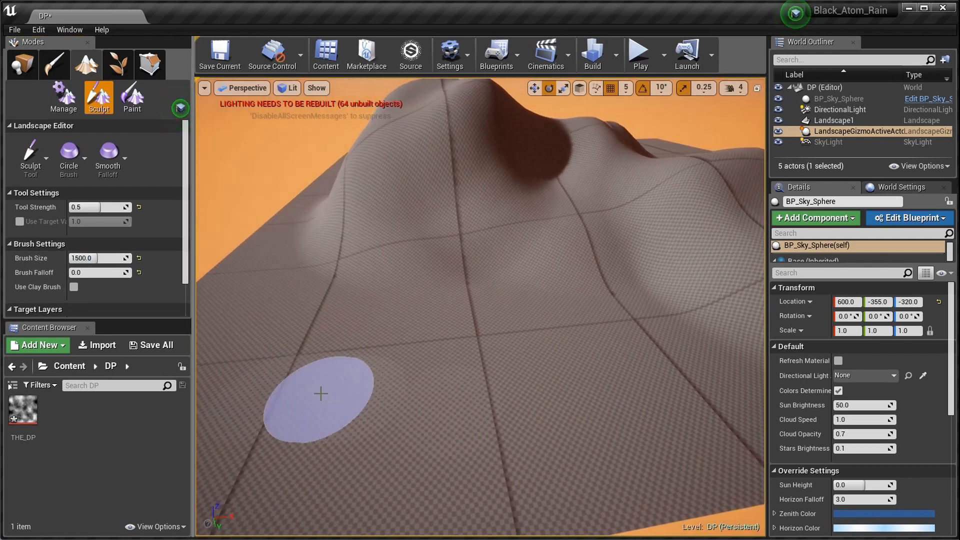
pyautogui.press('d')
pyautogui.moveTo(421, 366)
pyautogui.mouseDown(button='right')
pyautogui.moveTo(435, 373)
pyautogui.moveTo(413, 375)
pyautogui.mouseUp(button='right')
pyautogui.press('w')
pyautogui.click(554, 336)
pyautogui.moveTo(554, 335); pyautogui.dragTo(540, 311)
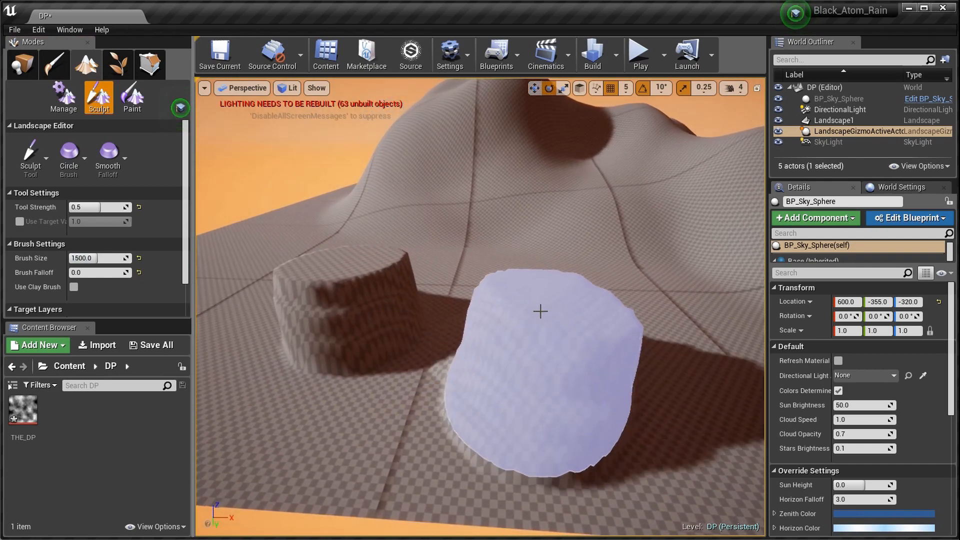
# - Set the brush falloff to 1.0 and sculpt soft-edged mounds near the two plateaus
pyautogui.moveTo(540, 311); pyautogui.dragTo(534, 319, button='right')
pyautogui.press('d')
pyautogui.moveTo(73, 273); pyautogui.dragTo(128, 273)
pyautogui.press('d')
pyautogui.moveTo(330, 294); pyautogui.dragTo(336, 296, button='right')
pyautogui.moveTo(376, 331); pyautogui.dragTo(378, 327)
pyautogui.press('d')
pyautogui.moveTo(378, 328); pyautogui.dragTo(382, 326, button='right')
pyautogui.click(443, 311)
pyautogui.moveTo(444, 310); pyautogui.dragTo(489, 304, button='right')
pyautogui.press('d')
pyautogui.moveTo(490, 305); pyautogui.dragTo(491, 310)
pyautogui.press('a')
pyautogui.moveTo(491, 310)
pyautogui.mouseDown(button='right')
pyautogui.moveTo(433, 304)
pyautogui.moveTo(445, 296)
pyautogui.mouseUp(button='right')
pyautogui.press('w')
pyautogui.press('a')
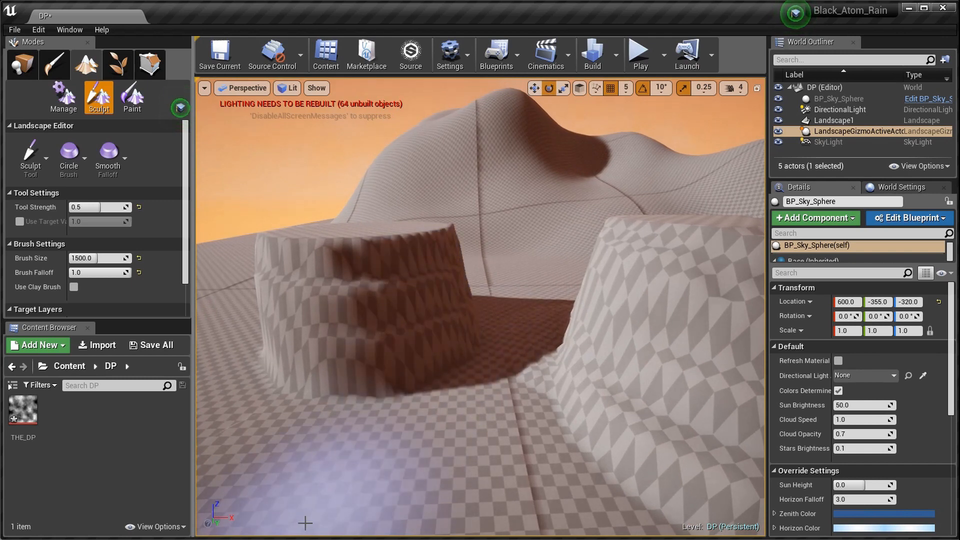
# - Raise several small rounded mounds on the flat ground on the other side of the mountains
pyautogui.press('e')
pyautogui.moveTo(335, 529)
pyautogui.mouseDown(button='right')
pyautogui.moveTo(365, 483)
pyautogui.moveTo(340, 498)
pyautogui.moveTo(338, 491)
pyautogui.moveTo(287, 502)
pyautogui.moveTo(380, 448)
pyautogui.mouseUp(button='right')
pyautogui.press('s')
pyautogui.press('d')
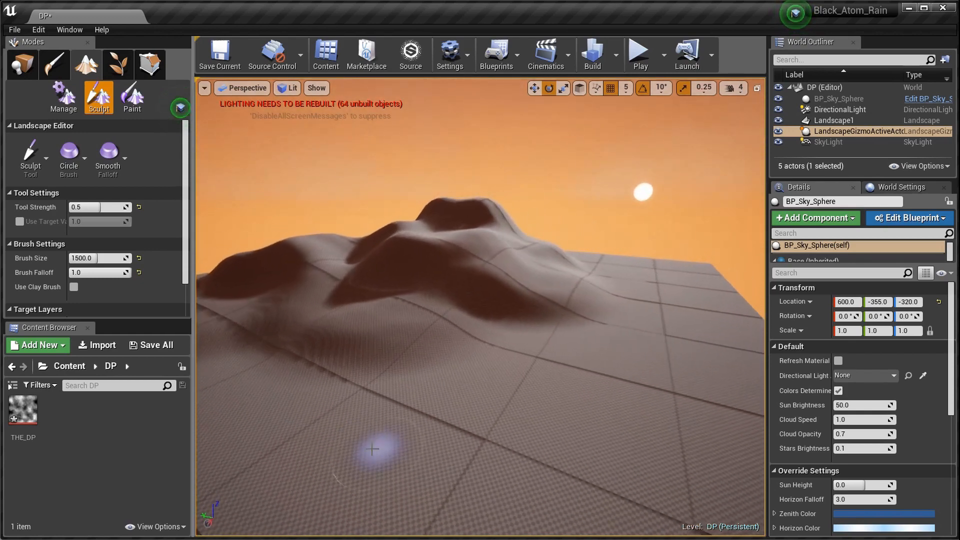
pyautogui.moveTo(336, 289); pyautogui.dragTo(414, 326, button='right')
pyautogui.press('a')
pyautogui.moveTo(487, 368)
pyautogui.mouseDown(button='right')
pyautogui.moveTo(488, 383)
pyautogui.moveTo(501, 385)
pyautogui.mouseUp(button='right')
pyautogui.press('d')
pyautogui.moveTo(465, 386); pyautogui.dragTo(502, 365)
pyautogui.moveTo(503, 364)
pyautogui.mouseDown(button='right')
pyautogui.moveTo(490, 368)
pyautogui.moveTo(506, 326)
pyautogui.moveTo(564, 350)
pyautogui.moveTo(518, 370)
pyautogui.moveTo(532, 323)
pyautogui.mouseUp(button='right')
pyautogui.click(533, 322)
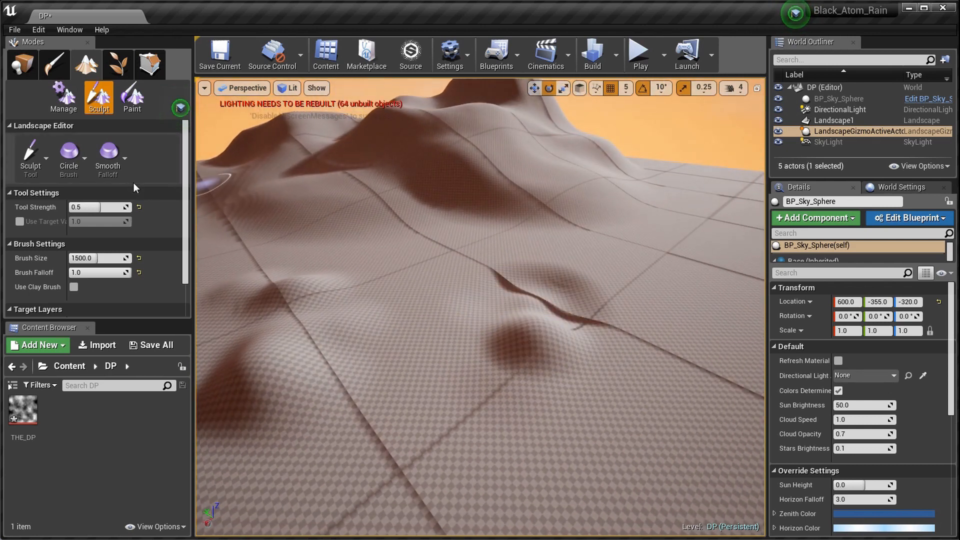
# - Flatten the entire landscape with the Flatten tool, using brush size 8192 and brush falloff 0.0
pyautogui.click(42, 173)
pyautogui.click(87, 209)
pyautogui.moveTo(229, 199); pyautogui.dragTo(300, 196, button='right')
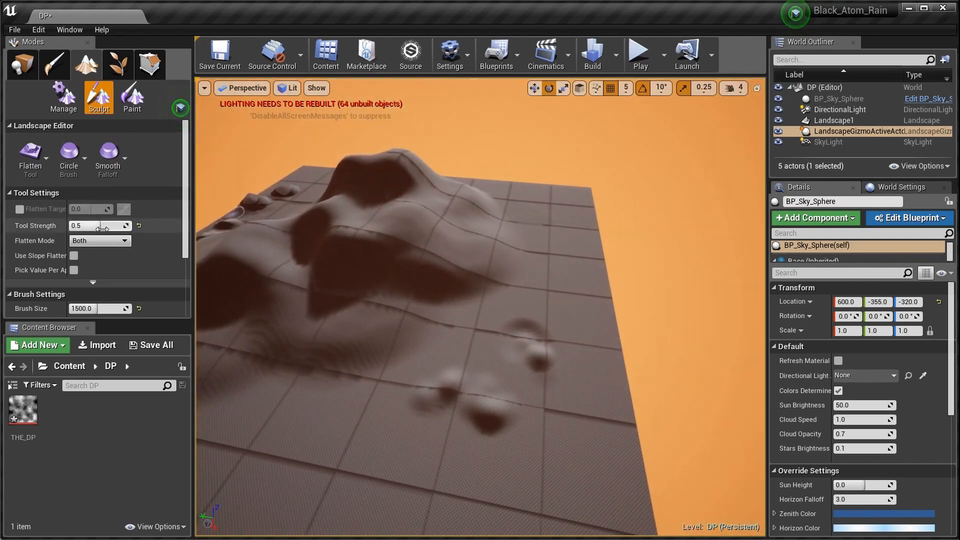
pyautogui.scroll(-3, 107, 253)
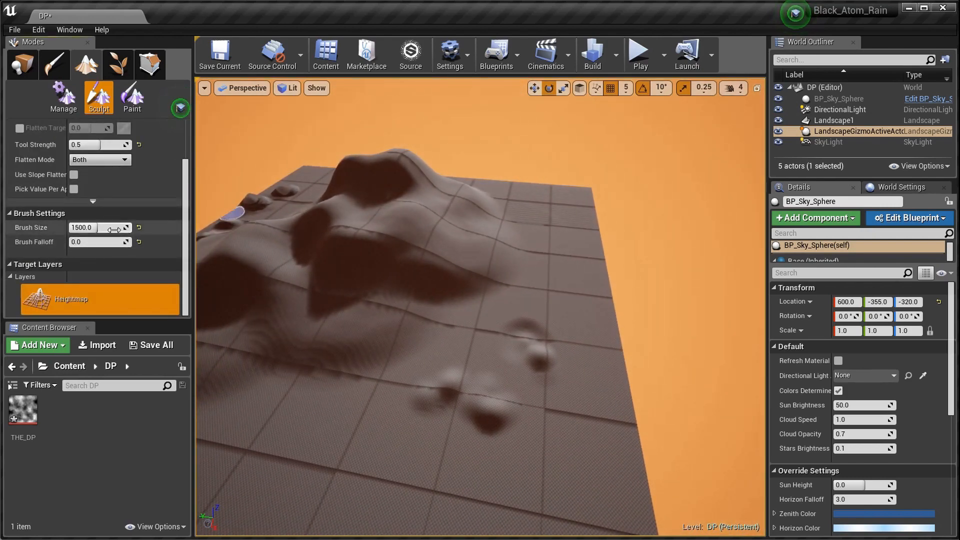
pyautogui.moveTo(203, 257); pyautogui.dragTo(432, 358, button='right')
pyautogui.moveTo(458, 424)
pyautogui.mouseDown()
pyautogui.moveTo(468, 300)
pyautogui.moveTo(332, 418)
pyautogui.moveTo(291, 249)
pyautogui.mouseUp()
pyautogui.moveTo(468, 204)
pyautogui.mouseDown()
pyautogui.moveTo(436, 343)
pyautogui.moveTo(342, 192)
pyautogui.mouseUp()
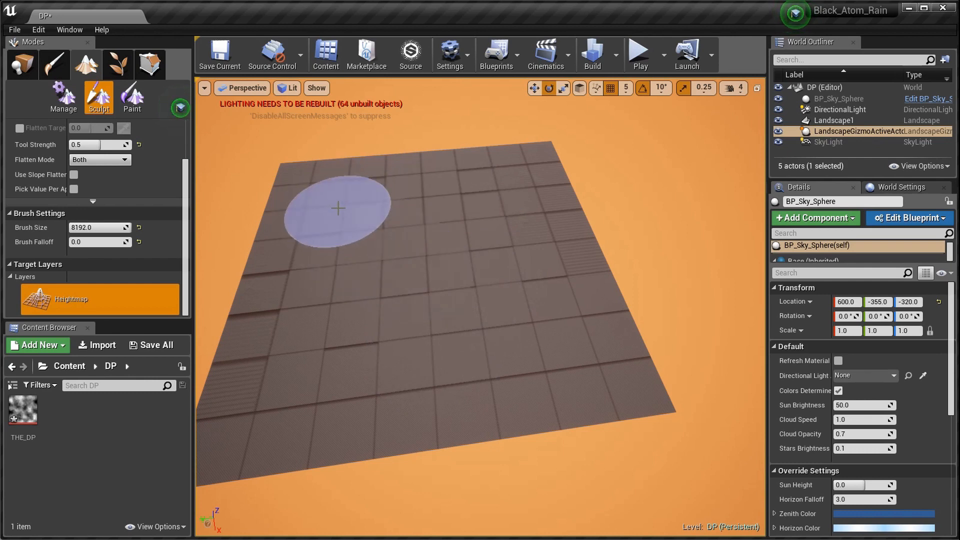
# - Raise a tall stepped mountain on the flat landscape with the Sculpt tool at brush size 8192
pyautogui.moveTo(403, 243)
pyautogui.mouseDown(button='right')
pyautogui.moveTo(403, 196)
pyautogui.moveTo(423, 158)
pyautogui.moveTo(337, 249)
pyautogui.mouseUp(button='right')
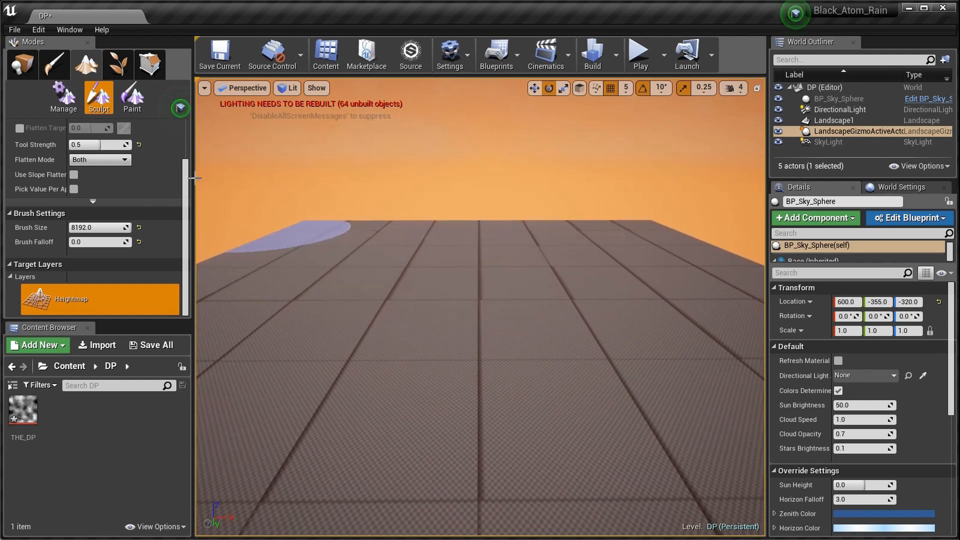
pyautogui.scroll(2, 125, 185)
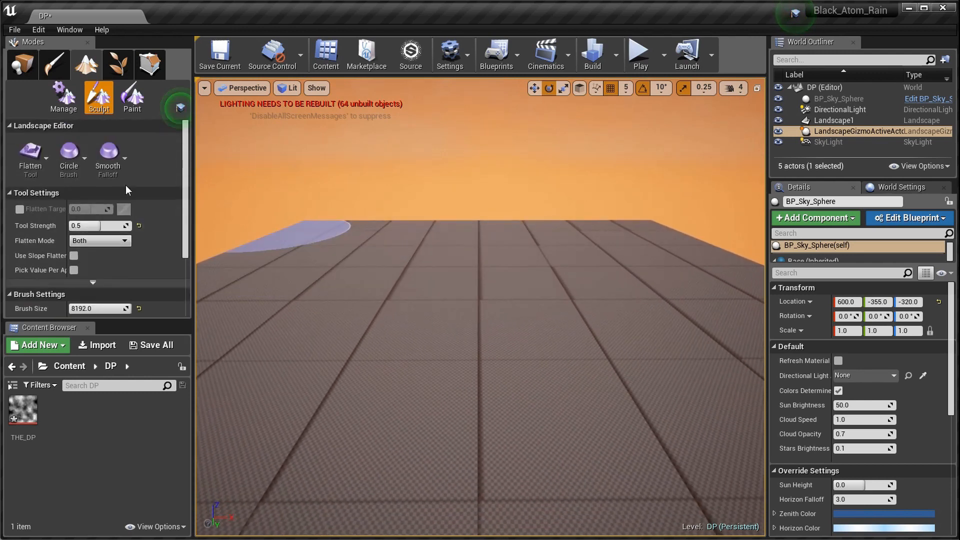
pyautogui.click(41, 167)
pyautogui.click(74, 139)
pyautogui.moveTo(340, 286)
pyautogui.mouseDown()
pyautogui.moveTo(554, 283)
pyautogui.moveTo(420, 280)
pyautogui.mouseUp()
pyautogui.moveTo(420, 280)
pyautogui.mouseDown(button='right')
pyautogui.moveTo(380, 271)
pyautogui.moveTo(415, 285)
pyautogui.moveTo(260, 185)
pyautogui.mouseUp(button='right')
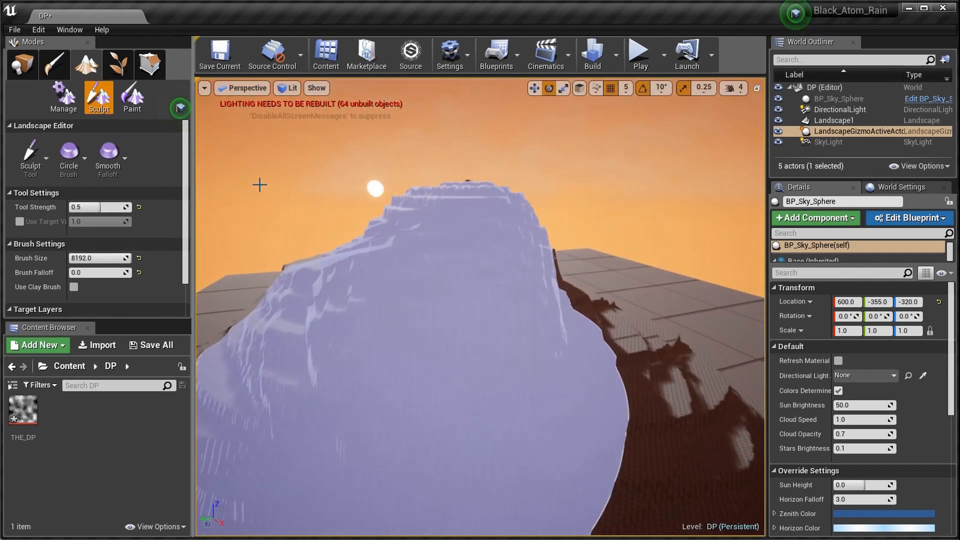
# - Soften the mountain's stepped slopes with the Smooth tool at strength 0.5 and filter kernel radius 4
pyautogui.click(44, 162)
pyautogui.click(87, 200)
pyautogui.moveTo(380, 280)
pyautogui.mouseDown(button='right')
pyautogui.moveTo(361, 260)
pyautogui.moveTo(433, 249)
pyautogui.mouseUp(button='right')
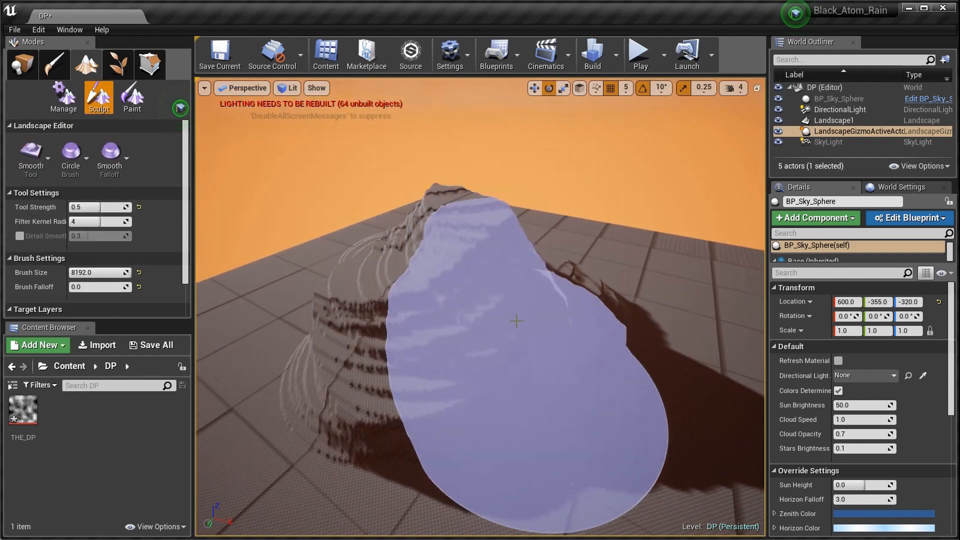
pyautogui.moveTo(559, 285)
pyautogui.mouseDown(button='right')
pyautogui.moveTo(435, 273)
pyautogui.moveTo(340, 287)
pyautogui.moveTo(489, 257)
pyautogui.moveTo(480, 260)
pyautogui.moveTo(586, 223)
pyautogui.moveTo(428, 354)
pyautogui.moveTo(267, 313)
pyautogui.moveTo(335, 338)
pyautogui.mouseUp(button='right')
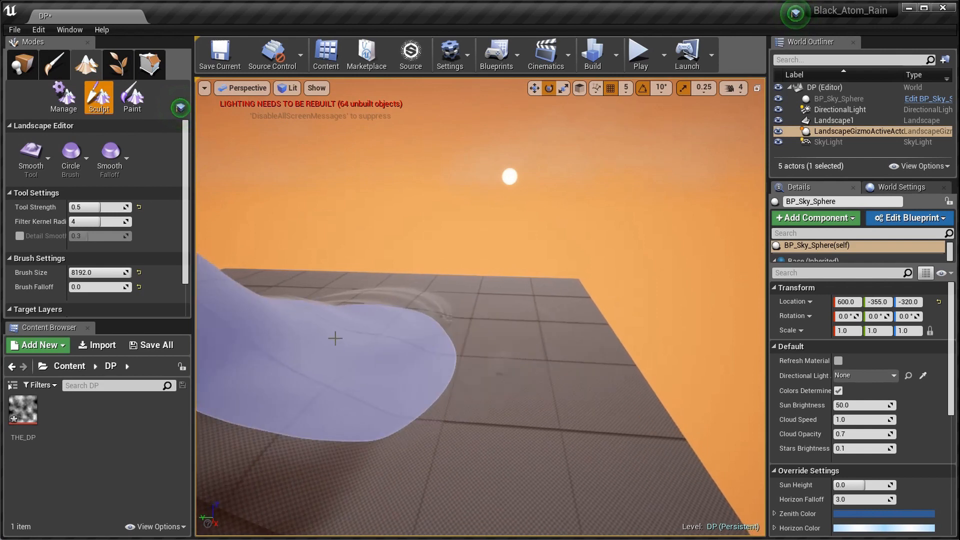
# - Level the terrain at the foot of the smoothed mountain with the Flatten tool
pyautogui.click(34, 174)
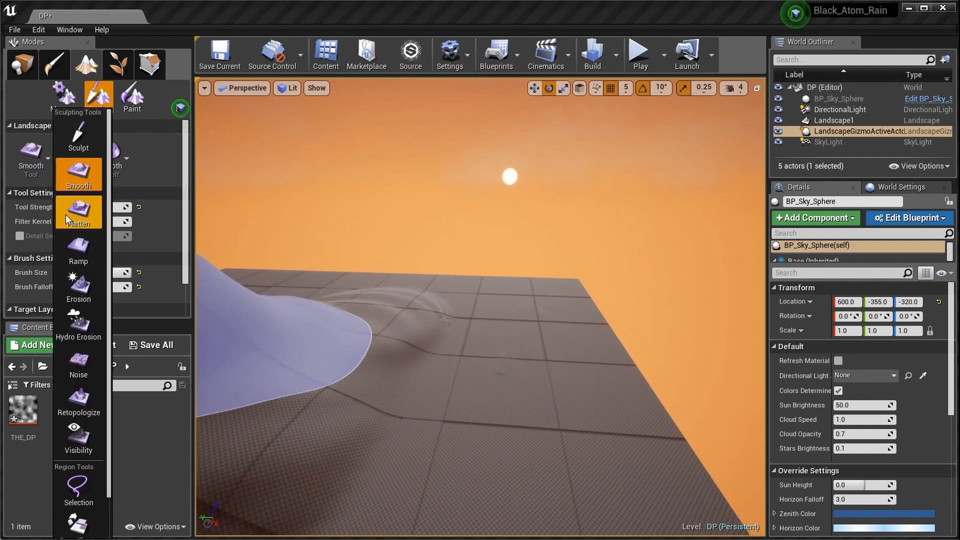
pyautogui.click(55, 205)
pyautogui.moveTo(376, 344); pyautogui.dragTo(520, 351)
pyautogui.moveTo(521, 352)
pyautogui.mouseDown(button='right')
pyautogui.moveTo(441, 351)
pyautogui.moveTo(508, 336)
pyautogui.mouseUp(button='right')
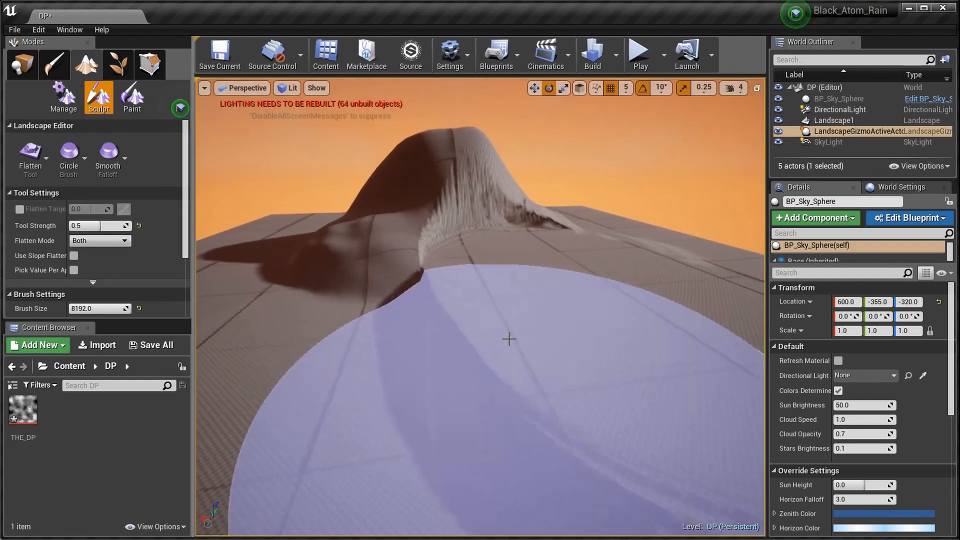
# - Flatten the mountain and its surroundings with the Flatten tool at brush size 8192 until the whole landscape is level
pyautogui.moveTo(480, 306)
pyautogui.mouseDown(button='right')
pyautogui.moveTo(648, 310)
pyautogui.moveTo(656, 351)
pyautogui.mouseUp(button='right')
pyautogui.moveTo(301, 302); pyautogui.dragTo(303, 430, button='right')
pyautogui.moveTo(431, 426)
pyautogui.mouseDown()
pyautogui.moveTo(407, 441)
pyautogui.moveTo(562, 380)
pyautogui.moveTo(620, 300)
pyautogui.moveTo(558, 271)
pyautogui.moveTo(525, 215)
pyautogui.moveTo(435, 193)
pyautogui.moveTo(372, 255)
pyautogui.moveTo(446, 333)
pyautogui.moveTo(570, 188)
pyautogui.moveTo(360, 287)
pyautogui.moveTo(331, 342)
pyautogui.mouseUp()
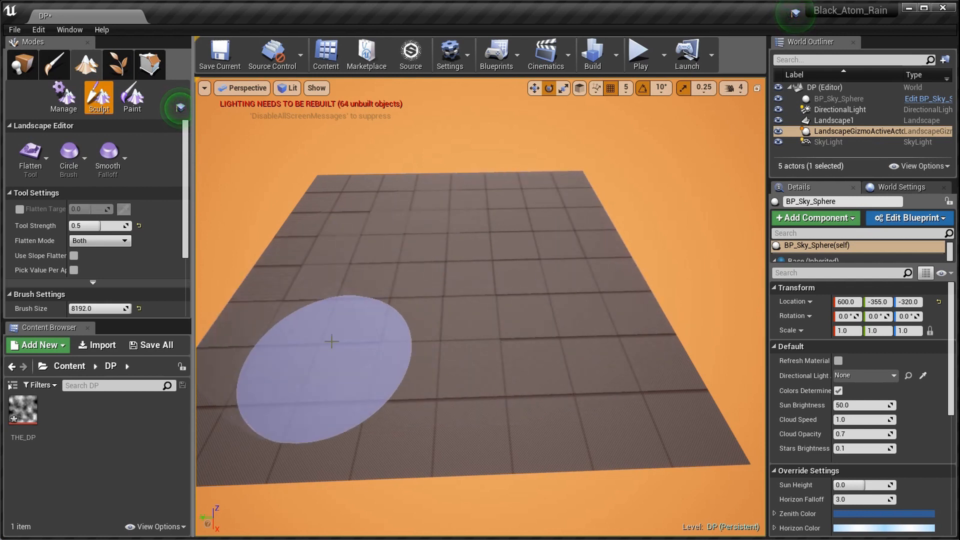
# - Try the Alpha brush with the Flatten and Sculpt tools, sculpt a stroke across the flat landscape, and undo that stroke
pyautogui.click(110, 170)
pyautogui.click(79, 173)
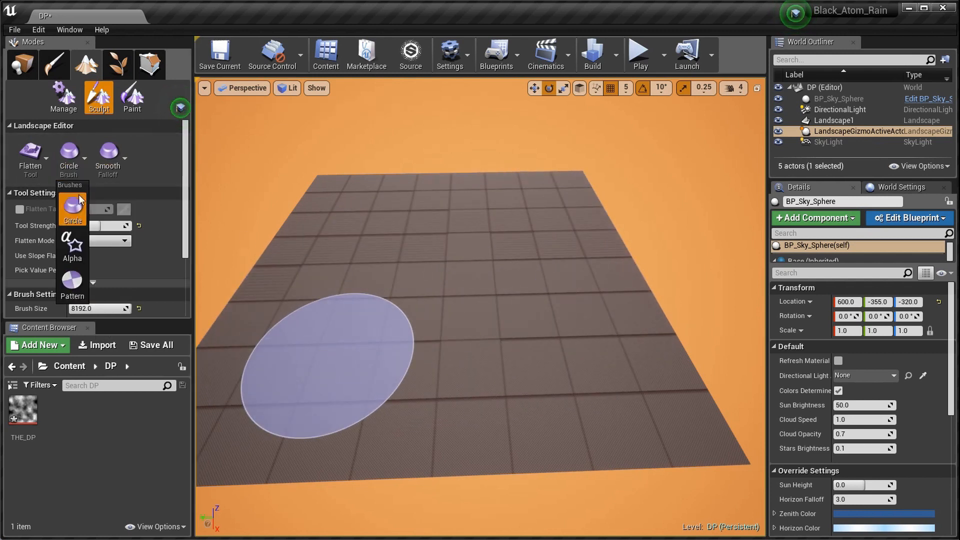
pyautogui.click(72, 242)
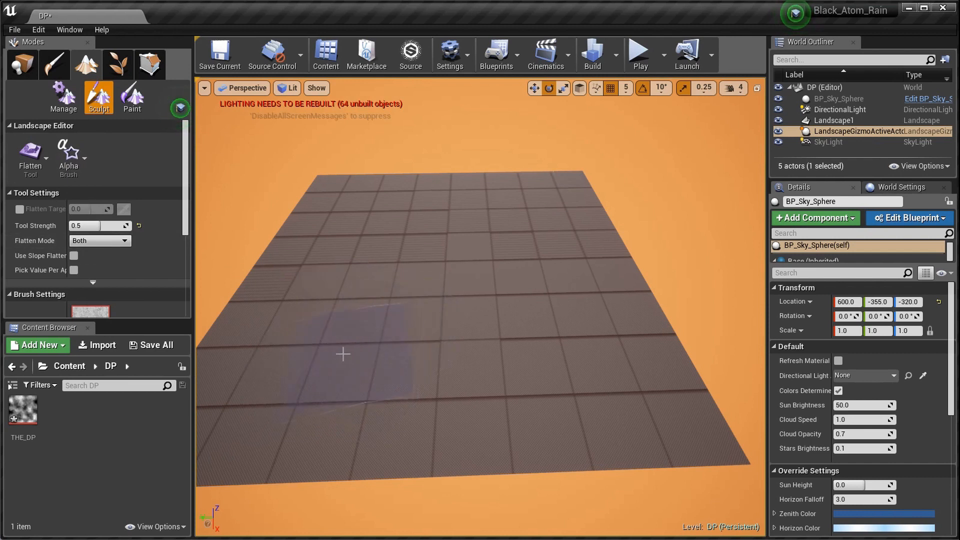
pyautogui.click(31, 159)
pyautogui.click(75, 141)
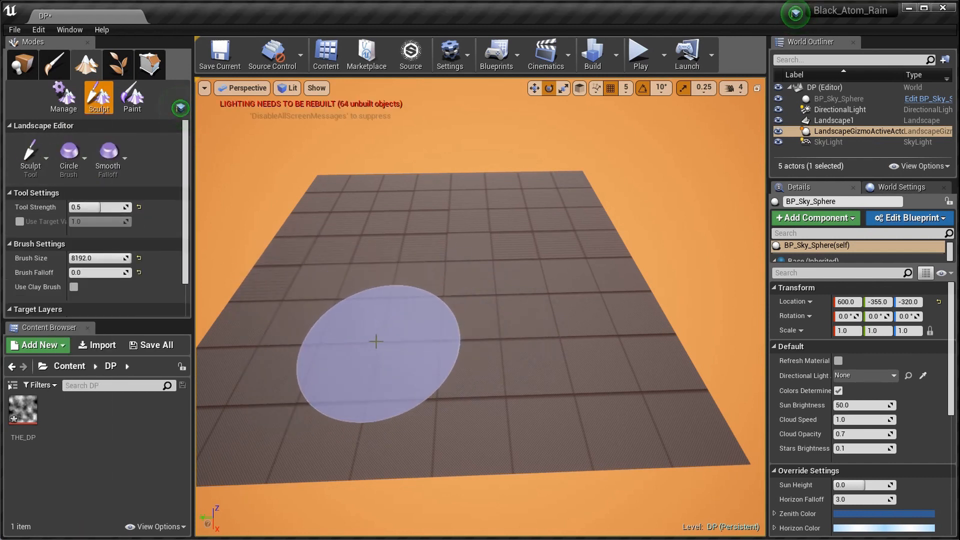
pyautogui.click(65, 173)
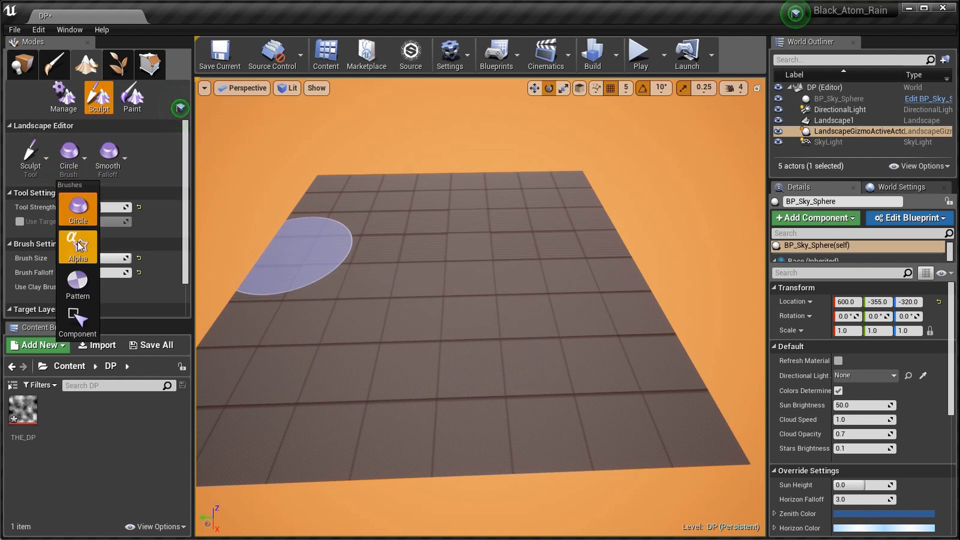
pyautogui.click(75, 245)
pyautogui.moveTo(326, 351)
pyautogui.mouseDown()
pyautogui.moveTo(351, 294)
pyautogui.moveTo(493, 315)
pyautogui.moveTo(542, 398)
pyautogui.mouseUp()
pyautogui.moveTo(543, 397)
pyautogui.mouseDown(button='right')
pyautogui.moveTo(475, 365)
pyautogui.moveTo(550, 350)
pyautogui.moveTo(580, 363)
pyautogui.moveTo(542, 371)
pyautogui.mouseUp(button='right')
pyautogui.hotkey('ctrl', 'z')
pyautogui.moveTo(538, 330); pyautogui.dragTo(491, 338, button='right')
# - Raise rough, textured hills on the flat landscape with the Sculpt tool, using the Pattern brush at strength 0.5
pyautogui.click(73, 173)
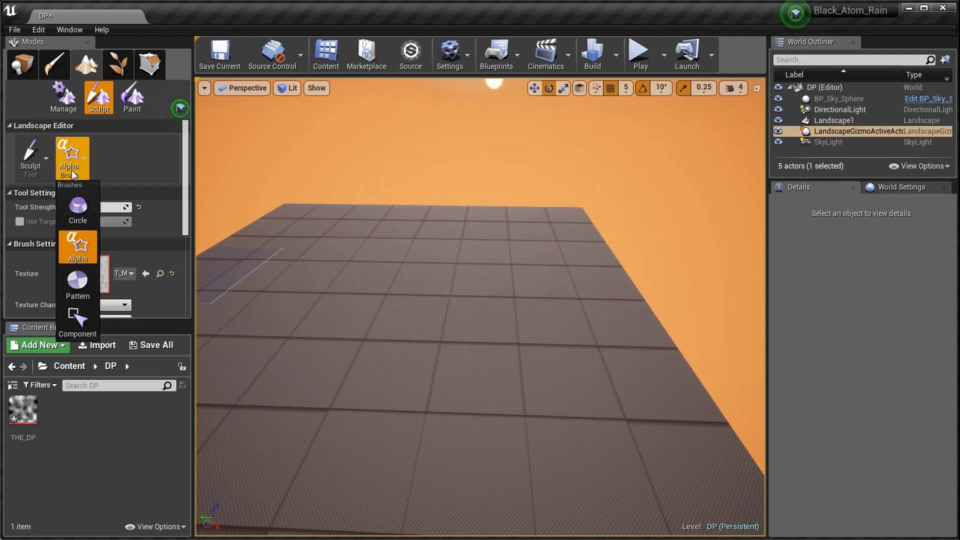
pyautogui.click(78, 284)
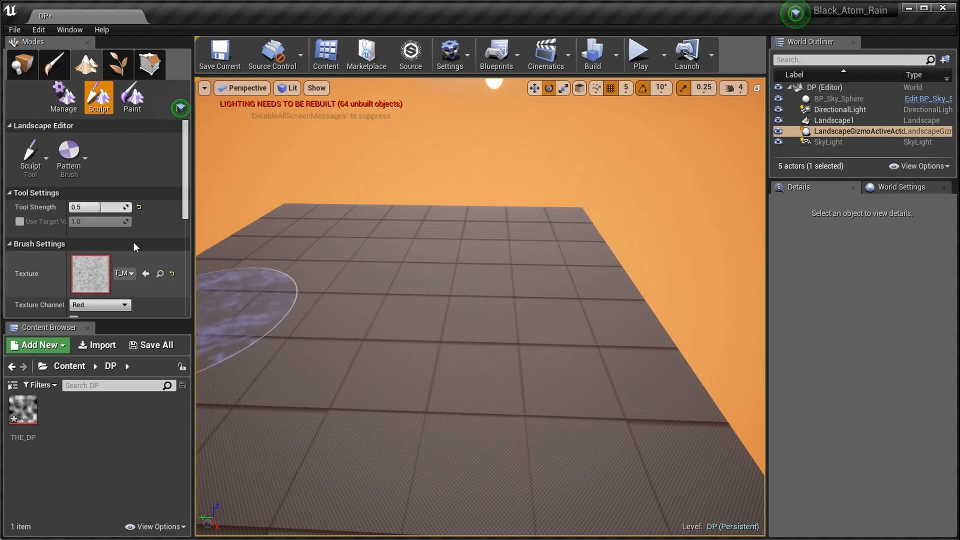
pyautogui.moveTo(538, 375)
pyautogui.mouseDown()
pyautogui.moveTo(350, 374)
pyautogui.moveTo(390, 376)
pyautogui.mouseUp()
pyautogui.moveTo(390, 376)
pyautogui.mouseDown(button='right')
pyautogui.moveTo(388, 333)
pyautogui.moveTo(488, 345)
pyautogui.moveTo(505, 338)
pyautogui.mouseUp(button='right')
pyautogui.press('w')
pyautogui.press('a')
pyautogui.moveTo(370, 345); pyautogui.dragTo(355, 323)
pyautogui.press('s')
pyautogui.moveTo(354, 323)
pyautogui.mouseDown(button='right')
pyautogui.moveTo(172, 301)
pyautogui.moveTo(183, 329)
pyautogui.mouseUp(button='right')
pyautogui.press('d')
pyautogui.press('s')
pyautogui.press('w')
pyautogui.press('s')
pyautogui.press('s')
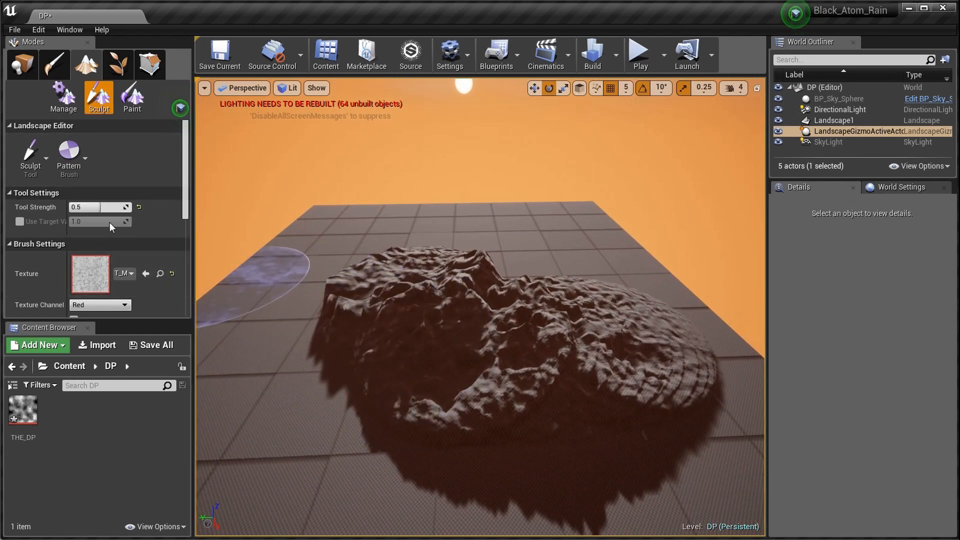
# - Level the rough hills with the Flatten tool, using the Circle brush at size 8192 and strength 0.5
pyautogui.click(35, 170)
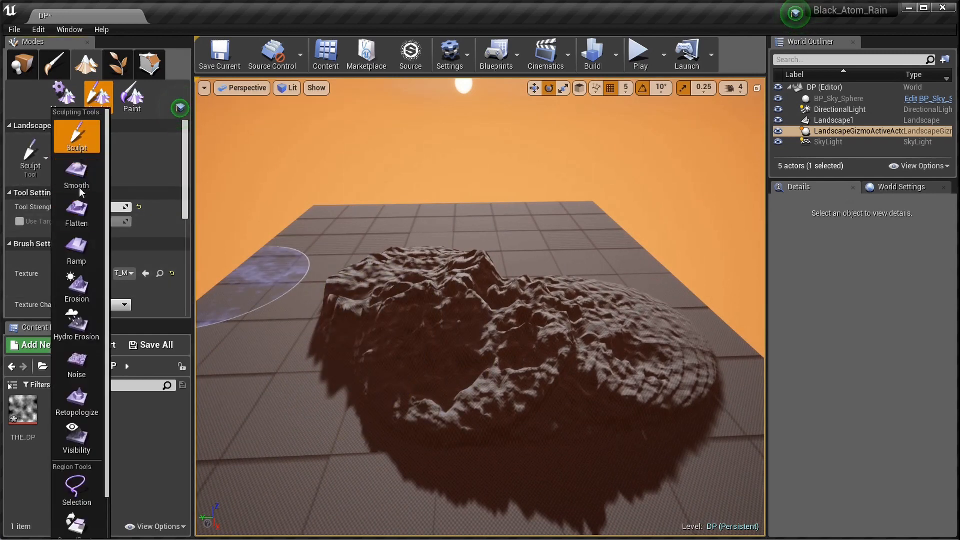
pyautogui.click(76, 206)
pyautogui.click(73, 158)
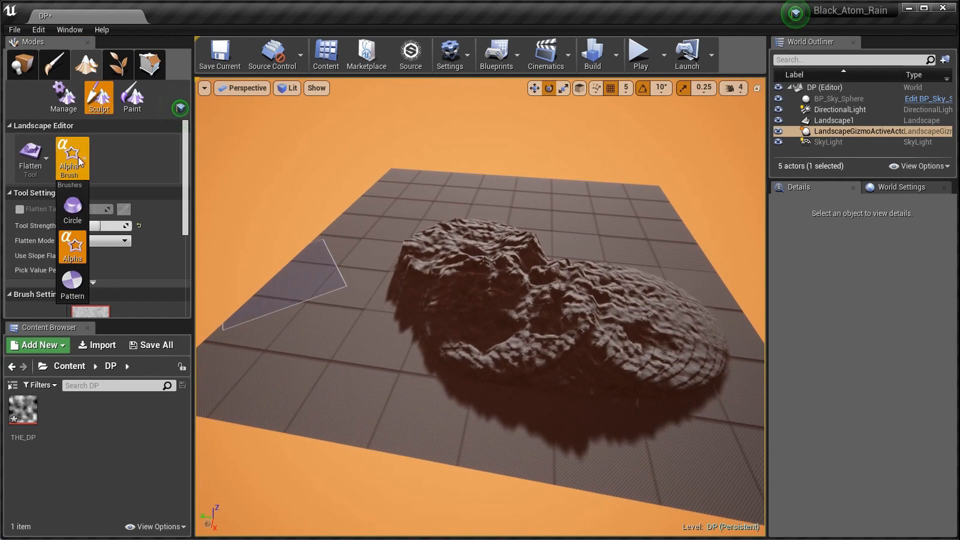
pyautogui.click(72, 209)
pyautogui.moveTo(300, 341)
pyautogui.mouseDown()
pyautogui.moveTo(444, 305)
pyautogui.moveTo(621, 325)
pyautogui.moveTo(579, 277)
pyautogui.moveTo(445, 240)
pyautogui.moveTo(476, 270)
pyautogui.mouseUp()
pyautogui.moveTo(476, 270)
pyautogui.mouseDown(button='right')
pyautogui.moveTo(475, 255)
pyautogui.moveTo(436, 225)
pyautogui.moveTo(489, 247)
pyautogui.mouseUp(button='right')
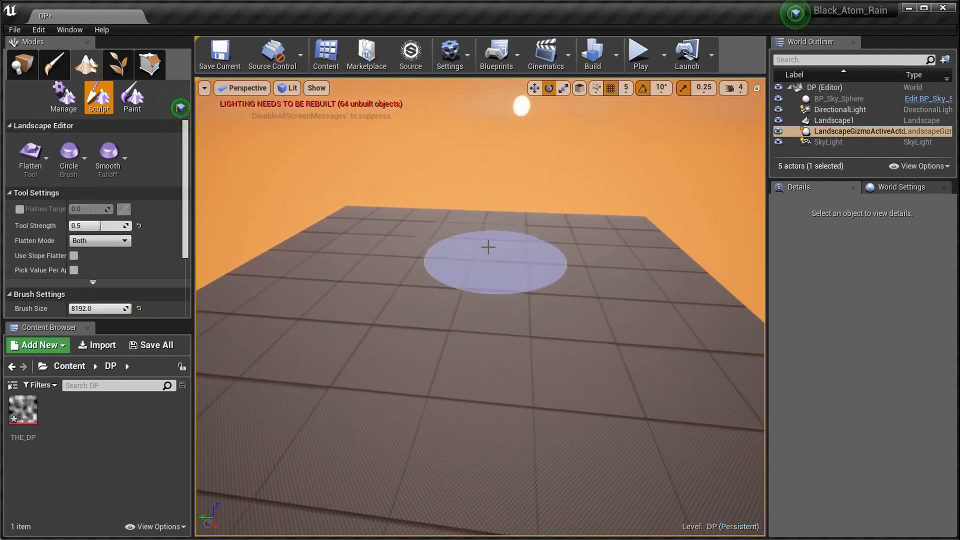
# - Switch to placing mode and delete the flat landscape from the level
pyautogui.click(29, 73)
pyautogui.click(342, 280)
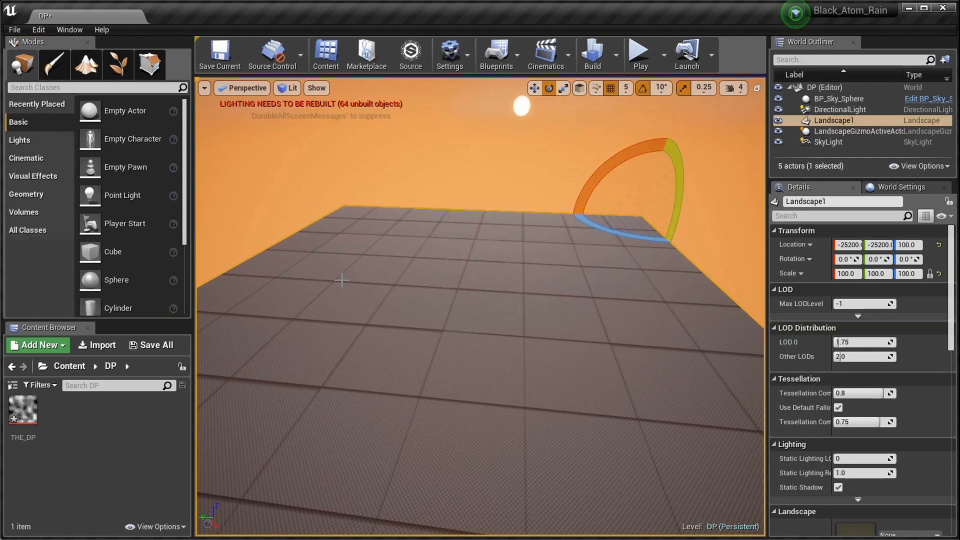
pyautogui.press('Delete')
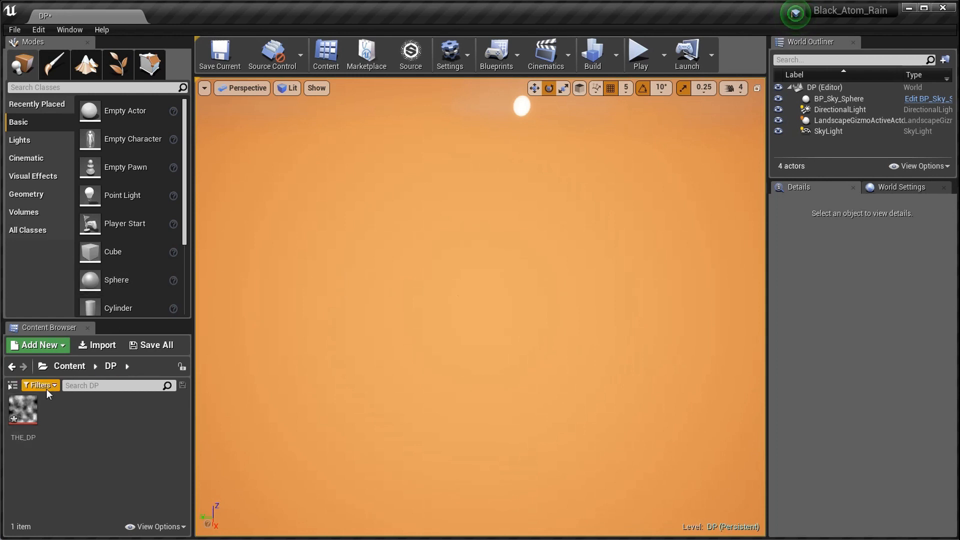
# - Open the THE_DP heightmap texture, examine its light and dark areas at different magnifications, and close it
pyautogui.doubleClick(23, 415)
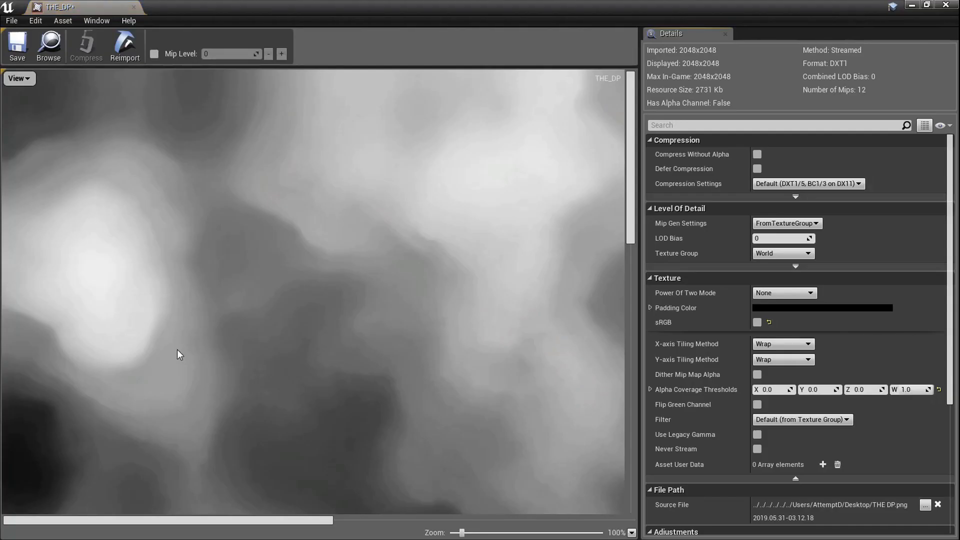
pyautogui.scroll(-10, 227, 309)
pyautogui.scroll(6, 227, 309)
pyautogui.scroll(-4, 227, 309)
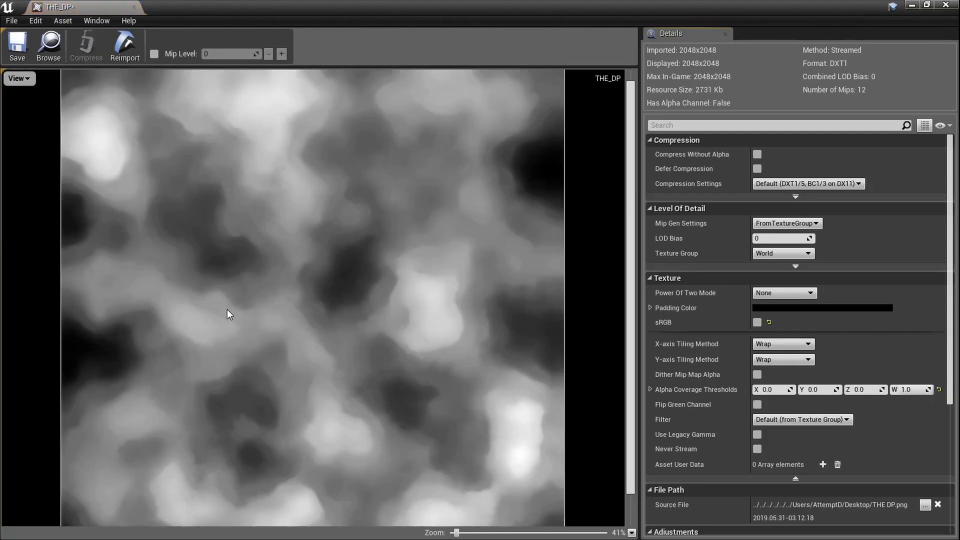
pyautogui.scroll(2, 227, 310)
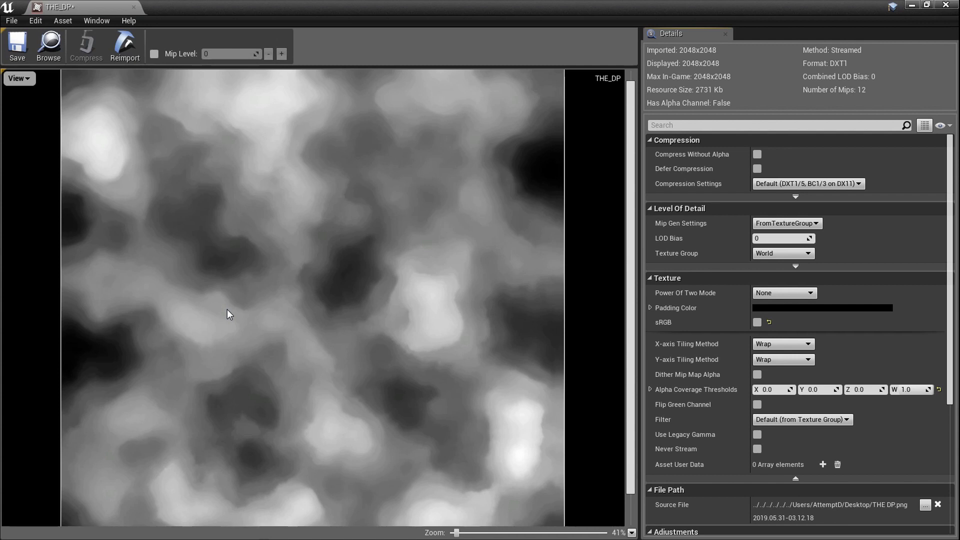
pyautogui.scroll(-2, 231, 313)
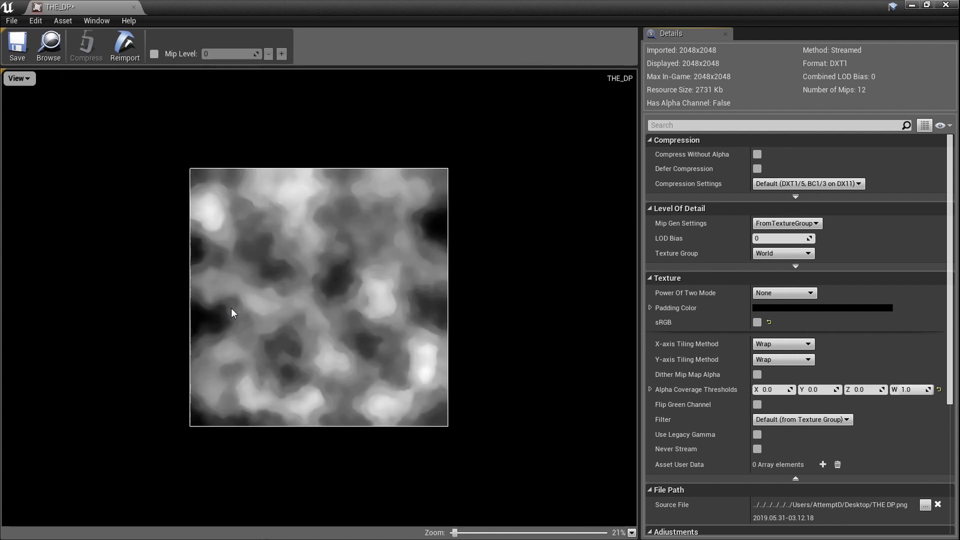
pyautogui.scroll(-2, 277, 312)
pyautogui.scroll(2, 277, 312)
pyautogui.scroll(2, 411, 302)
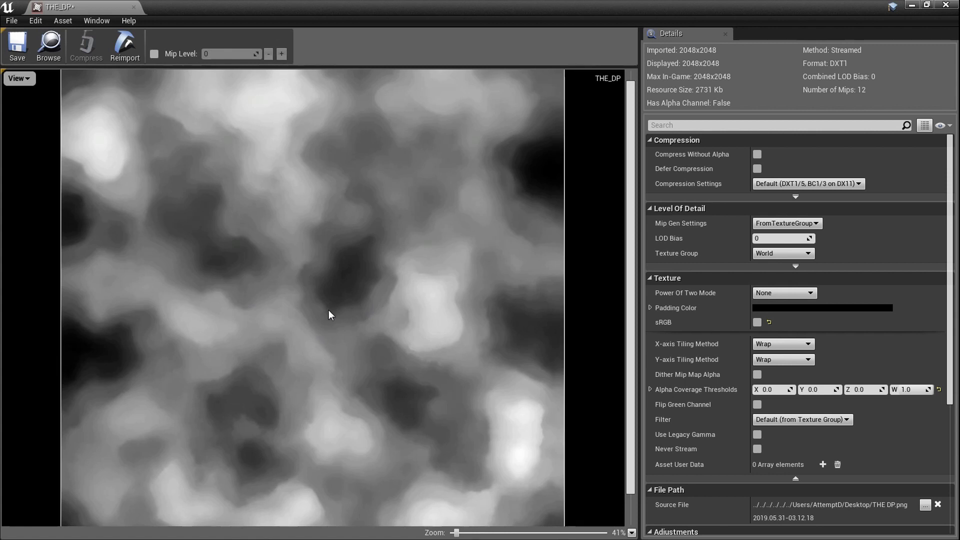
pyautogui.scroll(-2, 347, 306)
pyautogui.scroll(2, 347, 306)
pyautogui.scroll(-2, 347, 306)
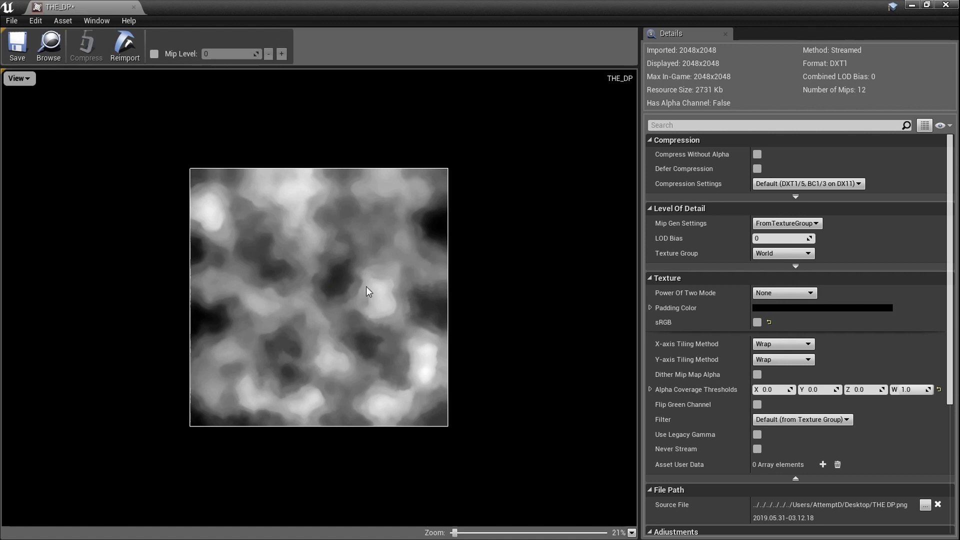
pyautogui.scroll(2, 346, 316)
pyautogui.scroll(-2, 340, 305)
pyautogui.click(136, 9)
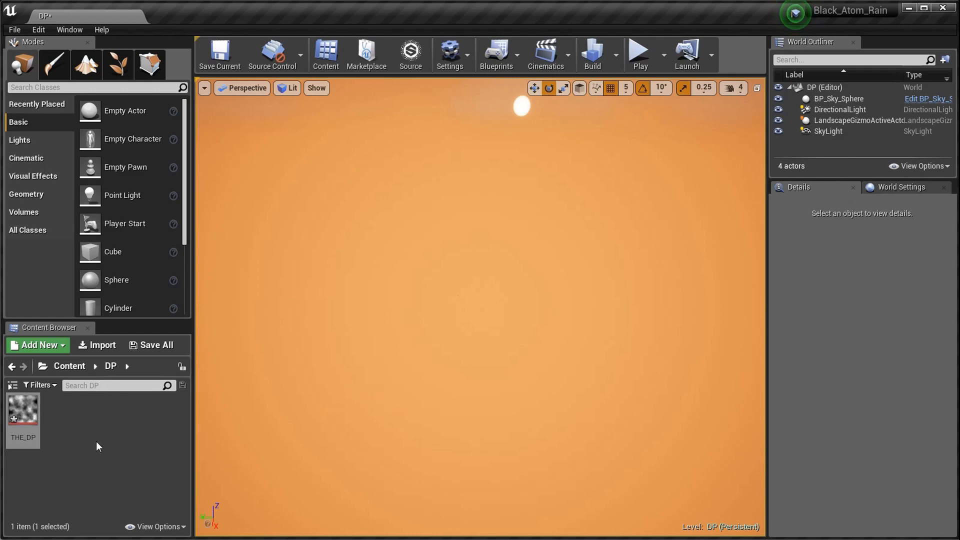
# - Set up a new landscape to import from file, using THE DP PNG from the Desktop as the heightmap
pyautogui.click(79, 76)
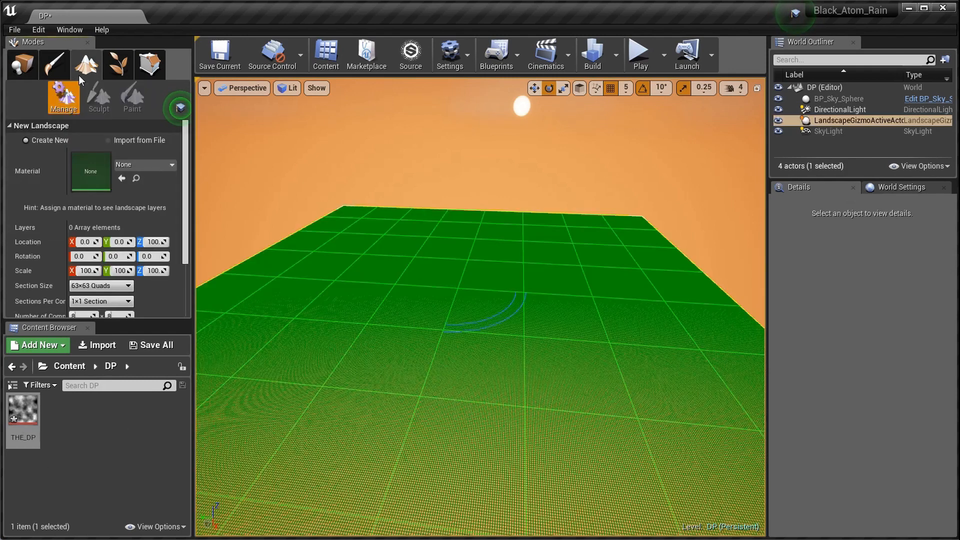
pyautogui.click(138, 140)
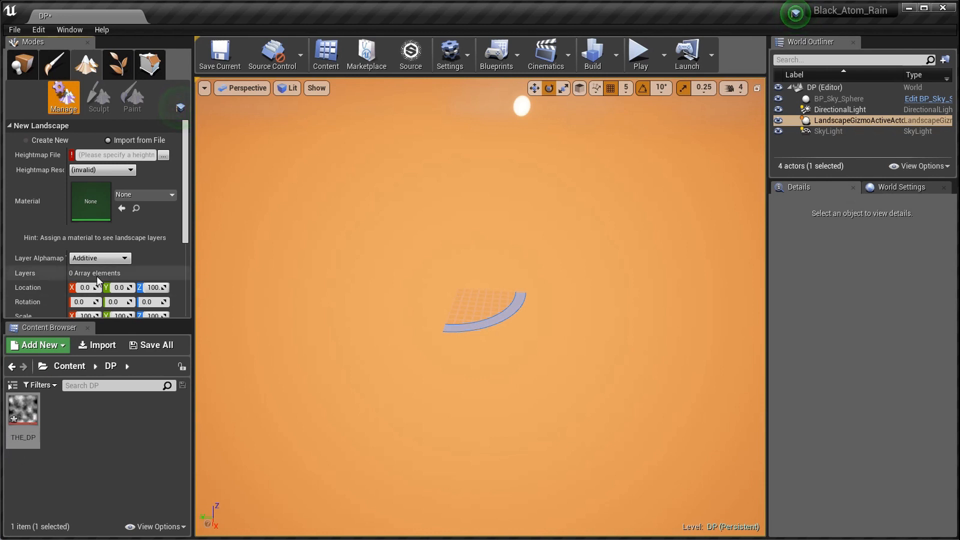
pyautogui.click(164, 155)
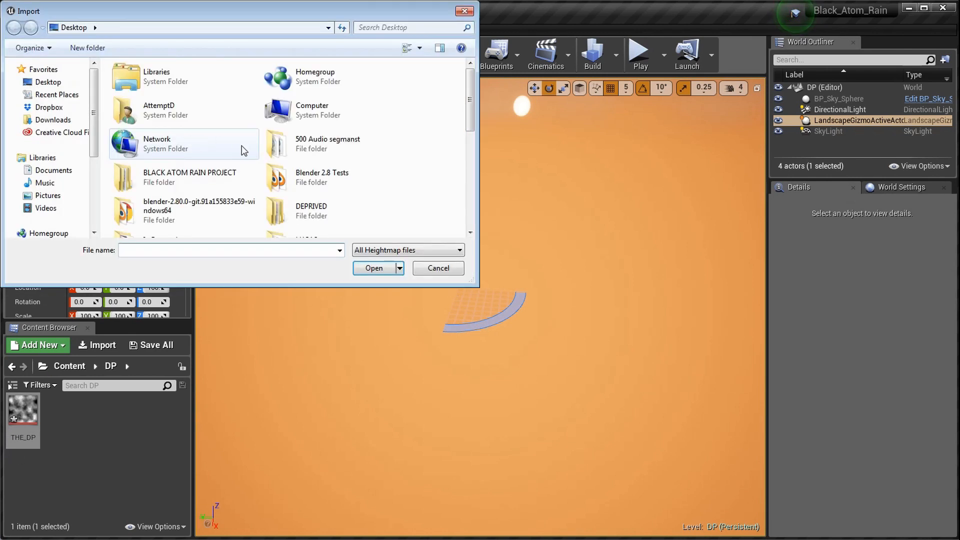
pyautogui.scroll(-5, 210, 145)
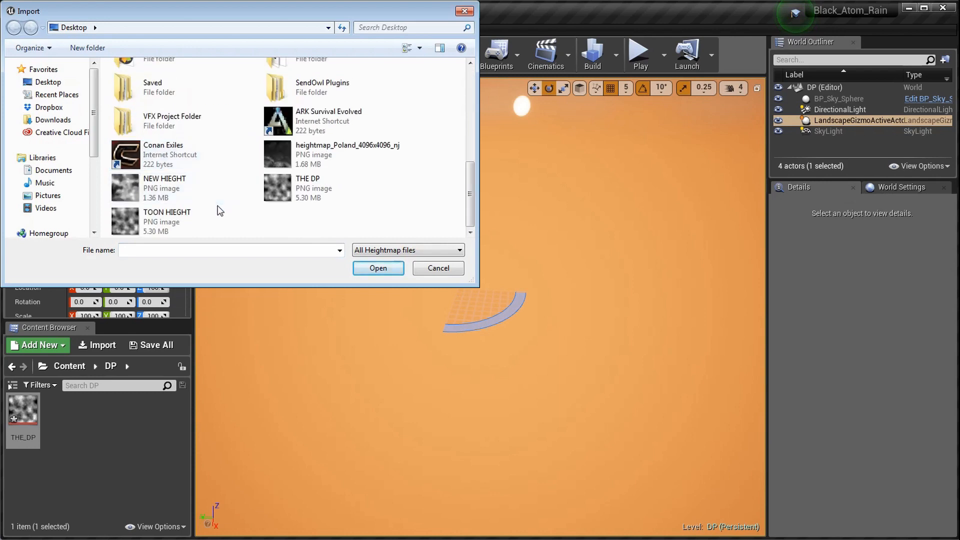
pyautogui.doubleClick(300, 195)
pyautogui.moveTo(459, 265)
pyautogui.mouseDown(button='right')
pyautogui.moveTo(665, 255)
pyautogui.moveTo(605, 280)
pyautogui.moveTo(535, 245)
pyautogui.moveTo(575, 249)
pyautogui.moveTo(593, 252)
pyautogui.moveTo(457, 264)
pyautogui.mouseUp(button='right')
# - Set the new landscape's overall resolution to 1779 × 2033, giving 14 × 16 components
pyautogui.scroll(-3, 112, 251)
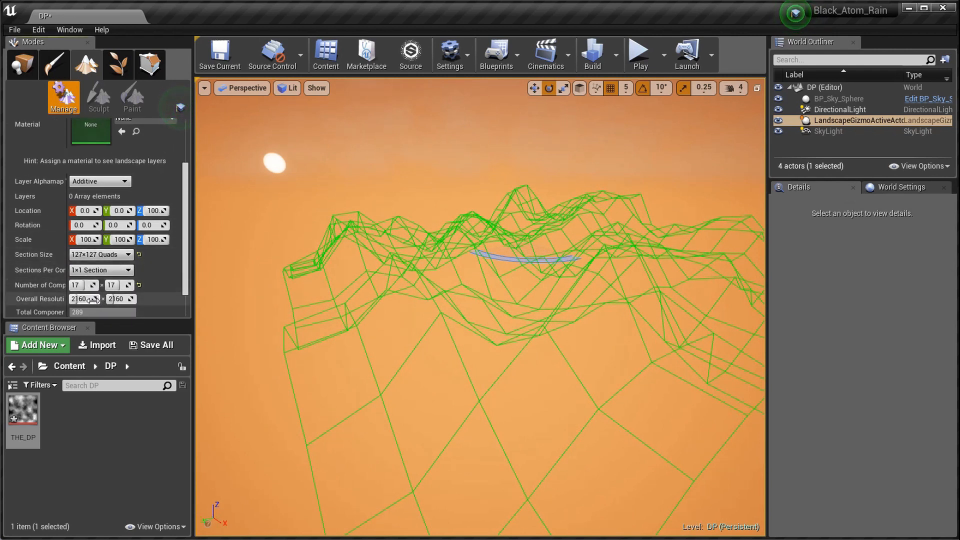
pyautogui.moveTo(116, 299); pyautogui.dragTo(116, 299)
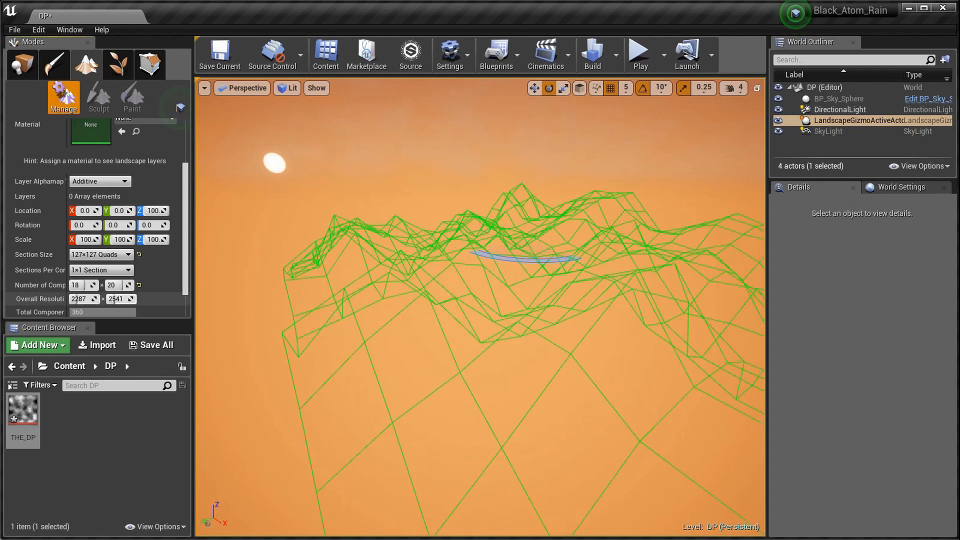
pyautogui.moveTo(345, 303); pyautogui.dragTo(305, 312, button='right')
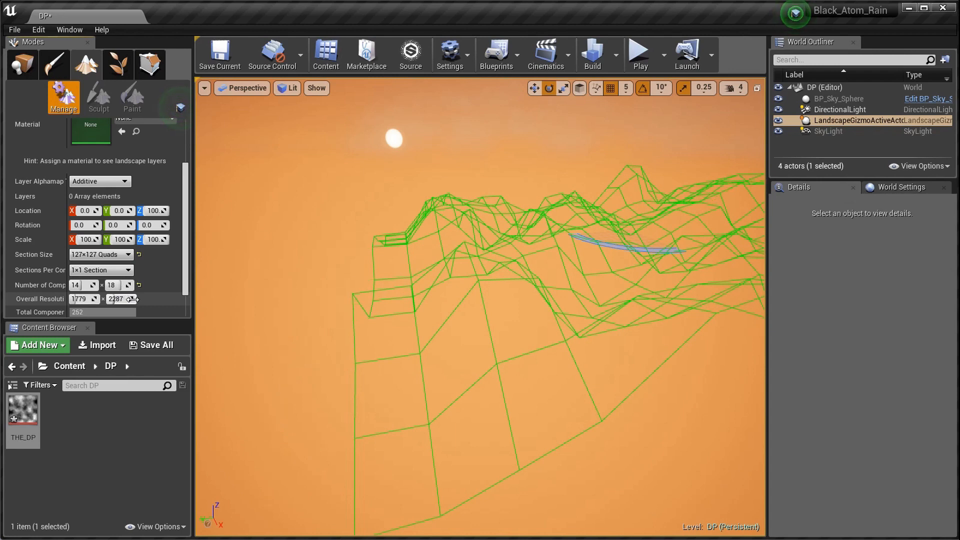
pyautogui.moveTo(129, 300); pyautogui.dragTo(129, 299)
pyautogui.moveTo(350, 300); pyautogui.dragTo(420, 250, button='right')
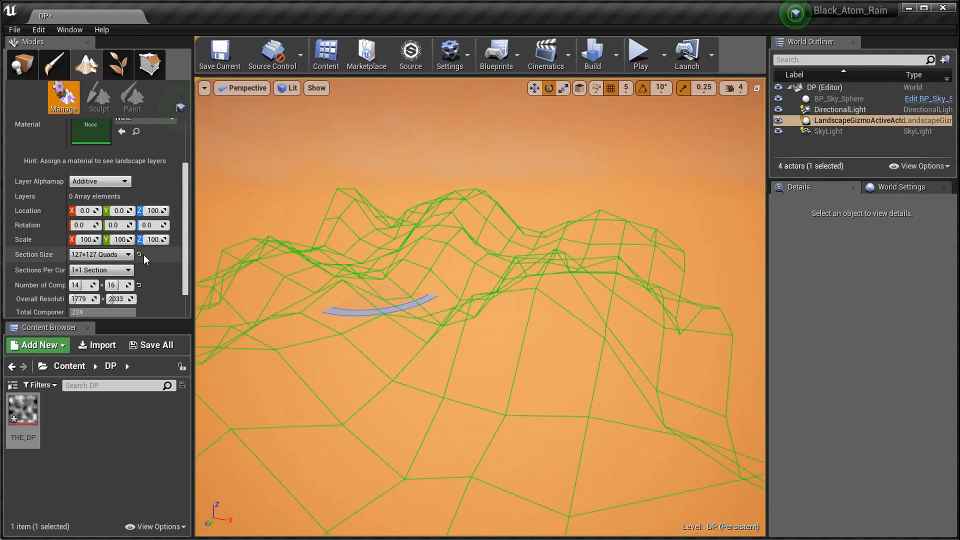
pyautogui.moveTo(288, 268); pyautogui.dragTo(255, 259, button='right')
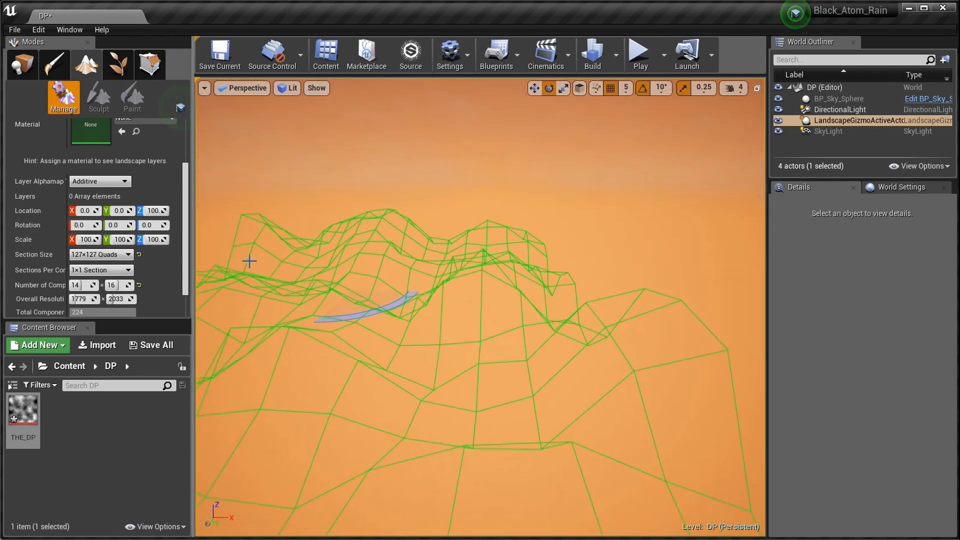
# - Import the heightmap to create the mountainous landscape in the level
pyautogui.scroll(3, 176, 206)
pyautogui.scroll(-3, 133, 198)
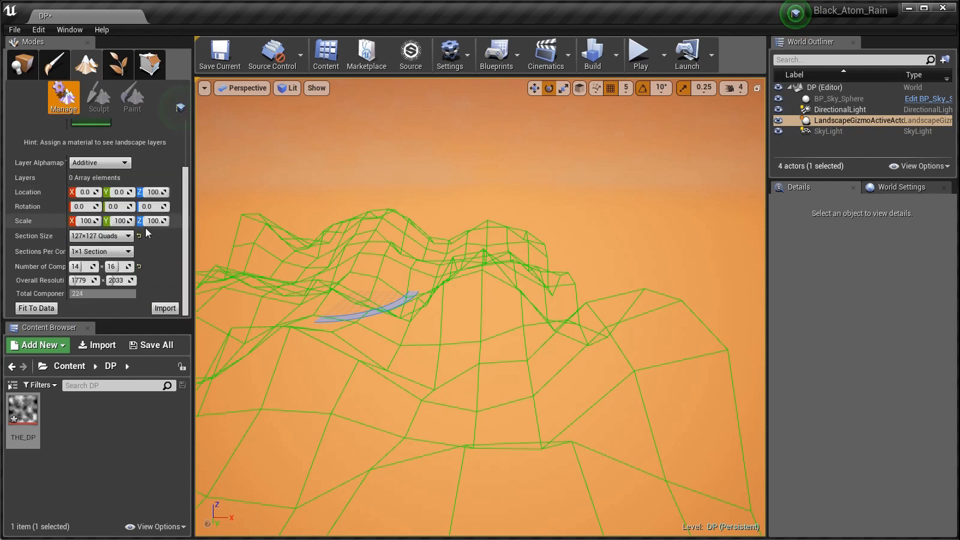
pyautogui.click(161, 308)
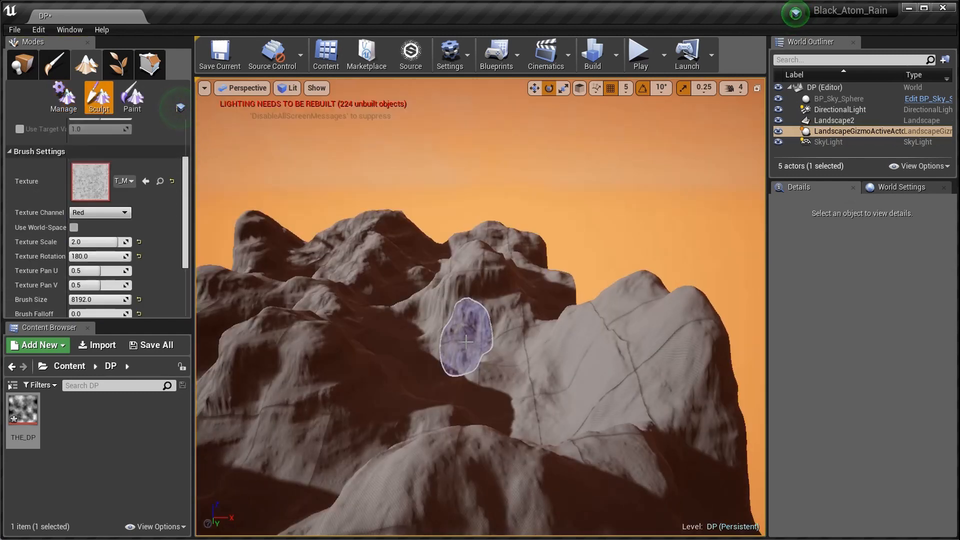
pyautogui.moveTo(467, 343); pyautogui.dragTo(468, 343, button='right')
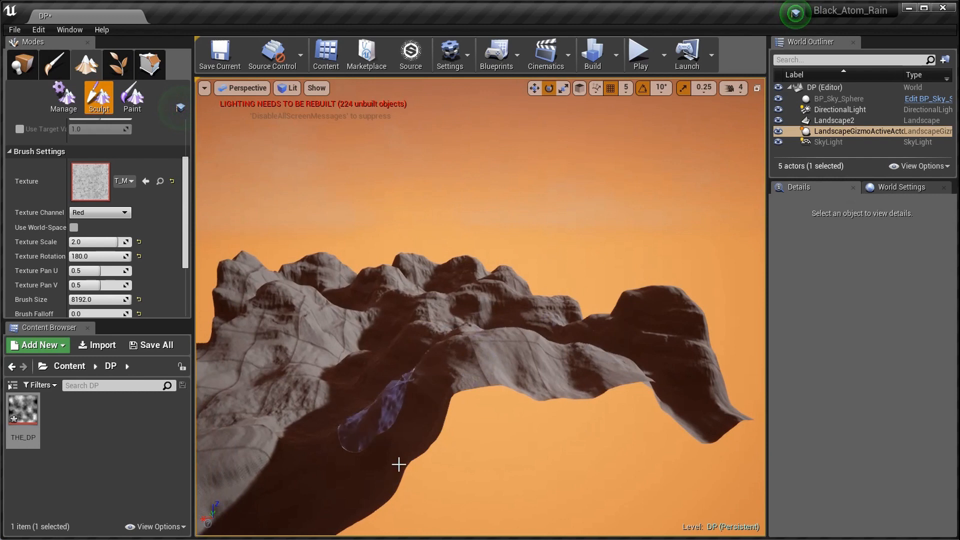
pyautogui.moveTo(557, 418)
pyautogui.mouseDown(button='right')
pyautogui.moveTo(480, 433)
pyautogui.moveTo(651, 403)
pyautogui.moveTo(488, 422)
pyautogui.moveTo(546, 415)
pyautogui.moveTo(476, 370)
pyautogui.moveTo(405, 302)
pyautogui.mouseUp(button='right')
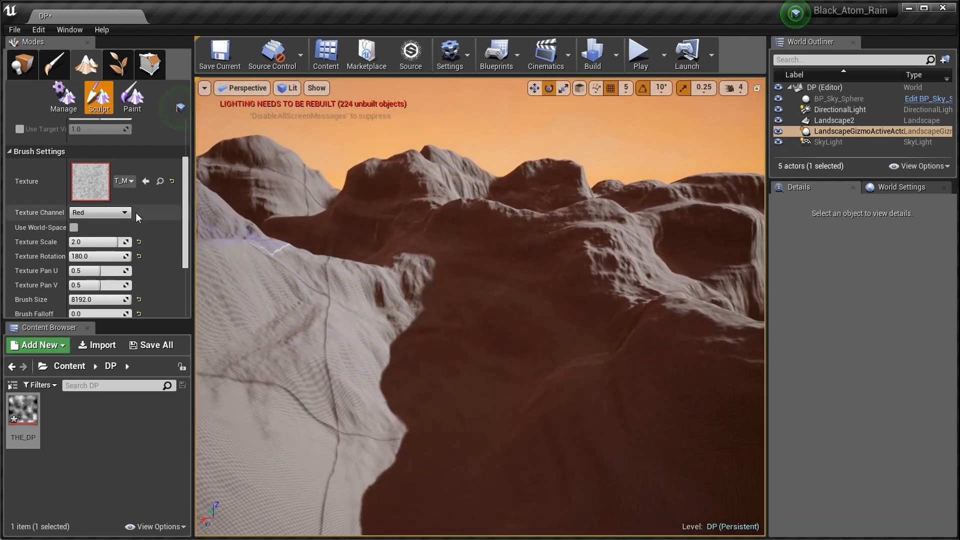
# - Set up the Sculpt tool with the Circle brush, a brush size of 2500 and a falloff of 0.5
pyautogui.scroll(4, 160, 185)
pyautogui.click(39, 158)
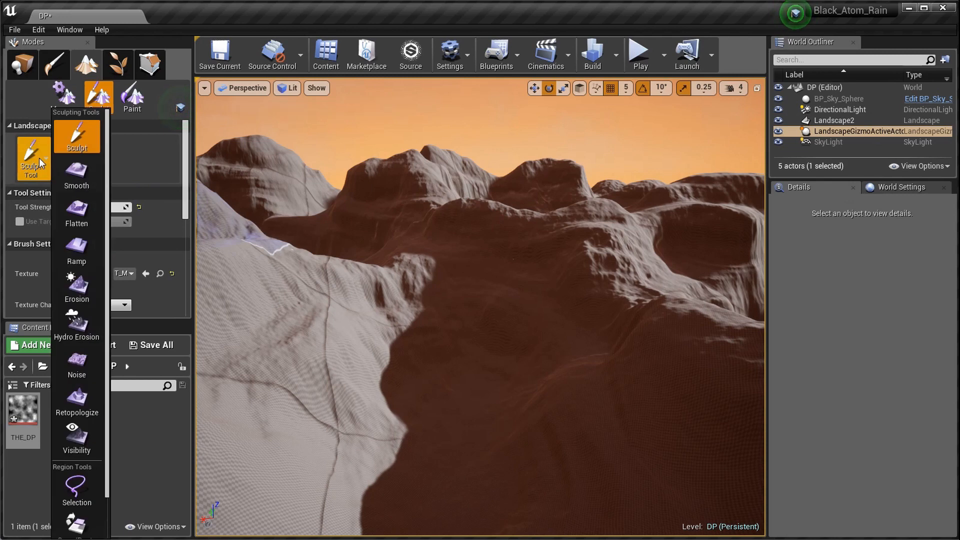
pyautogui.click(77, 138)
pyautogui.scroll(-5, 117, 211)
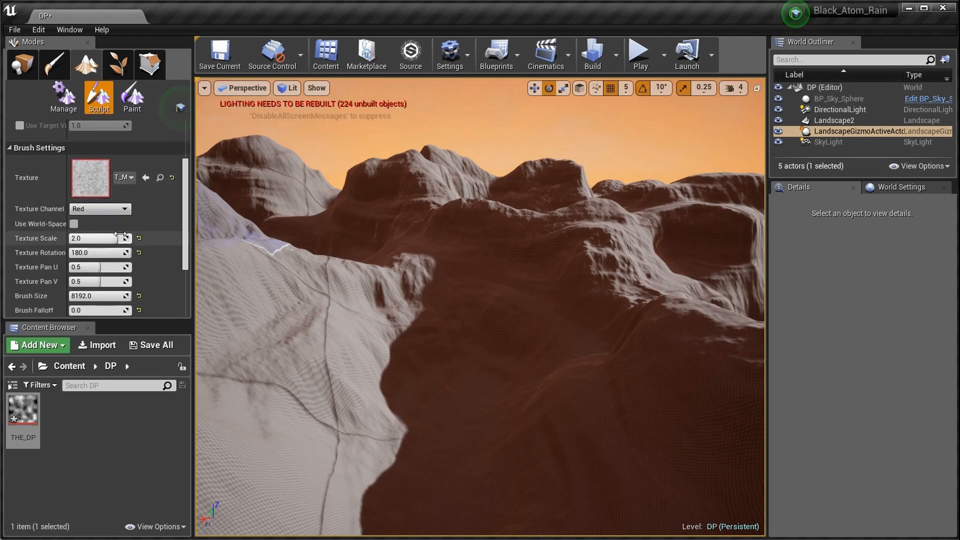
pyautogui.scroll(5, 112, 218)
pyautogui.click(70, 159)
pyautogui.click(80, 205)
pyautogui.scroll(-2, 116, 199)
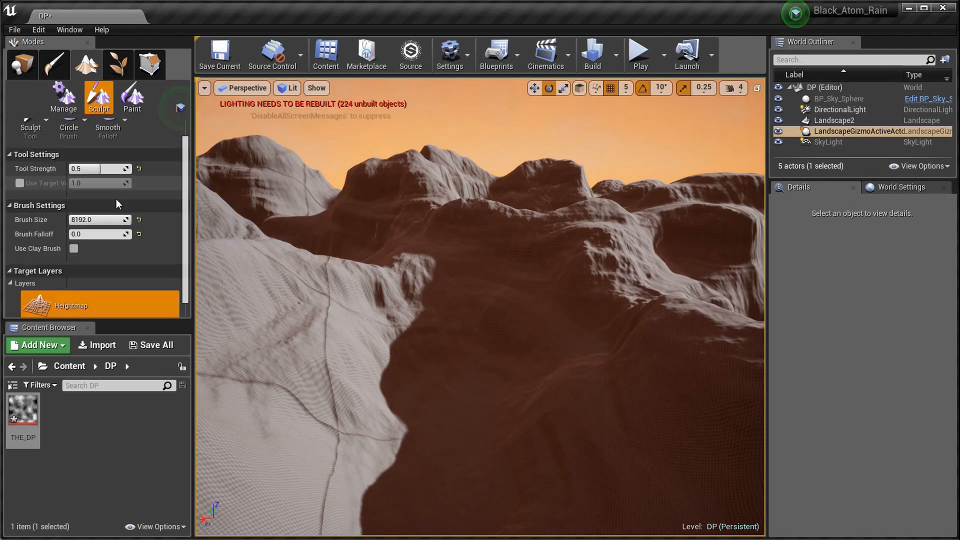
pyautogui.click(115, 232)
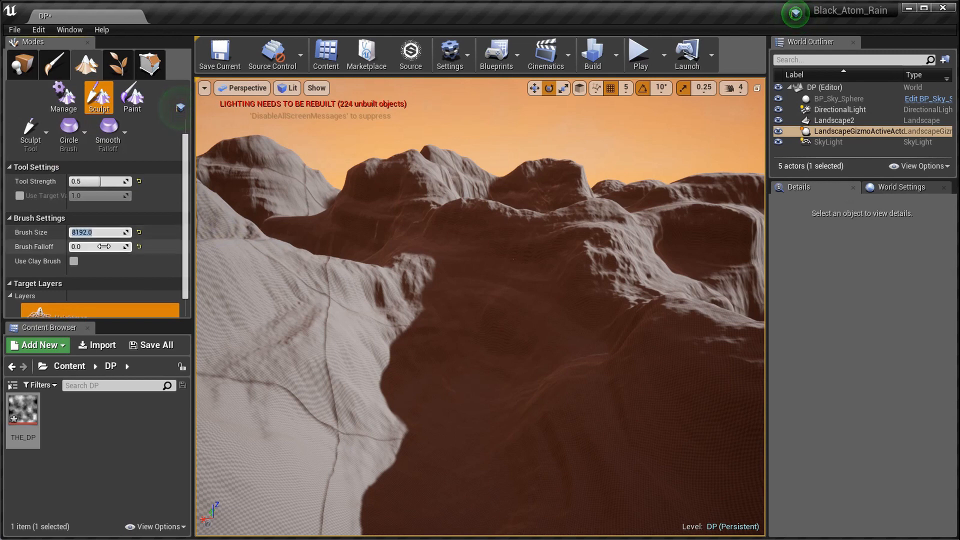
pyautogui.write('2')
# - Sculpt the mountain terrain with the circular brush and look down into the shaded valley
pyautogui.moveTo(437, 364)
pyautogui.mouseDown(button='right')
pyautogui.moveTo(225, 364)
pyautogui.moveTo(388, 356)
pyautogui.mouseUp(button='right')
pyautogui.moveTo(550, 278)
pyautogui.mouseDown()
pyautogui.moveTo(613, 247)
pyautogui.moveTo(572, 208)
pyautogui.moveTo(485, 247)
pyautogui.moveTo(552, 315)
pyautogui.mouseUp()
pyautogui.moveTo(551, 316)
pyautogui.mouseDown(button='right')
pyautogui.moveTo(746, 325)
pyautogui.moveTo(731, 321)
pyautogui.mouseUp(button='right')
pyautogui.press('w')
pyautogui.moveTo(492, 313)
pyautogui.mouseDown(button='right')
pyautogui.moveTo(438, 299)
pyautogui.moveTo(470, 296)
pyautogui.mouseUp(button='right')
pyautogui.press('s')
# - Switch to the Smooth tool and smooth the valley floor and slopes
pyautogui.click(32, 150)
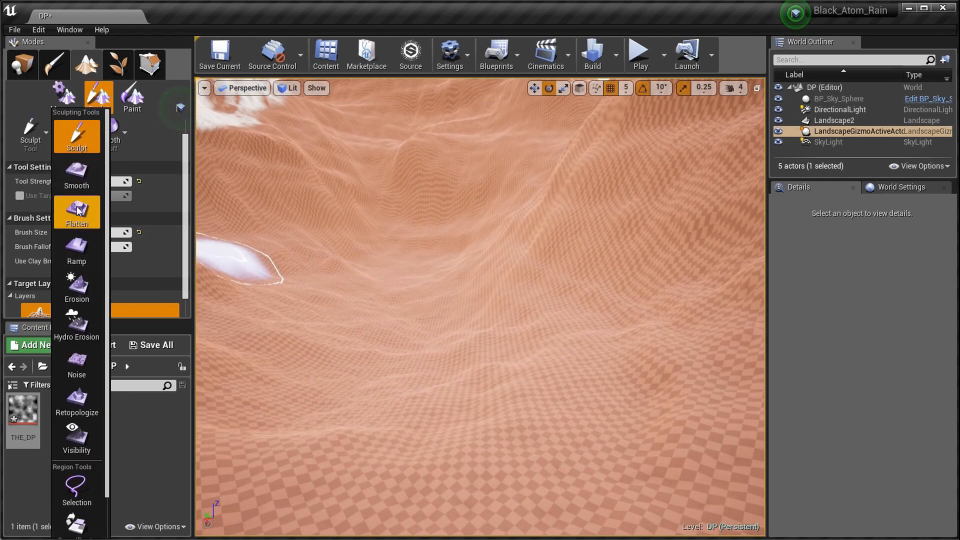
pyautogui.click(78, 212)
pyautogui.click(42, 145)
pyautogui.click(67, 178)
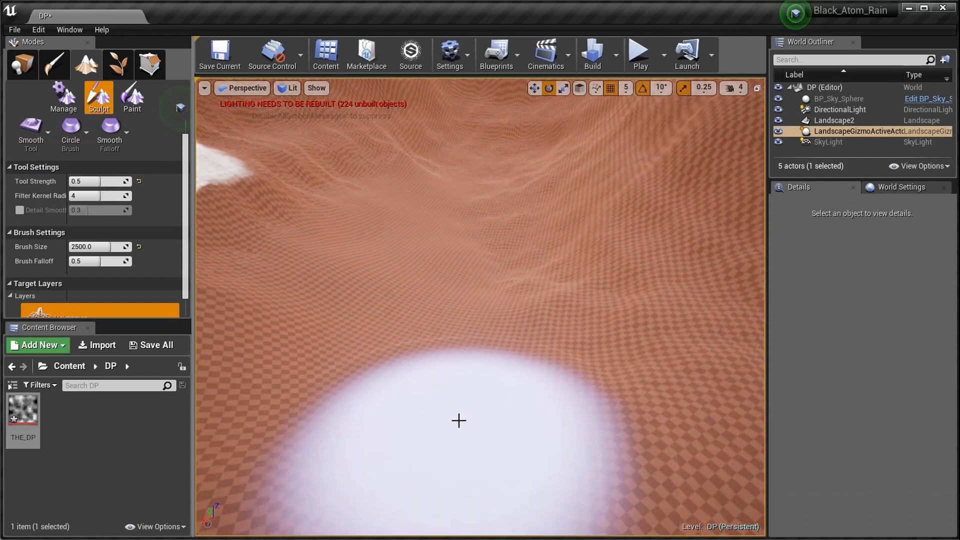
pyautogui.moveTo(555, 329); pyautogui.dragTo(555, 270, button='right')
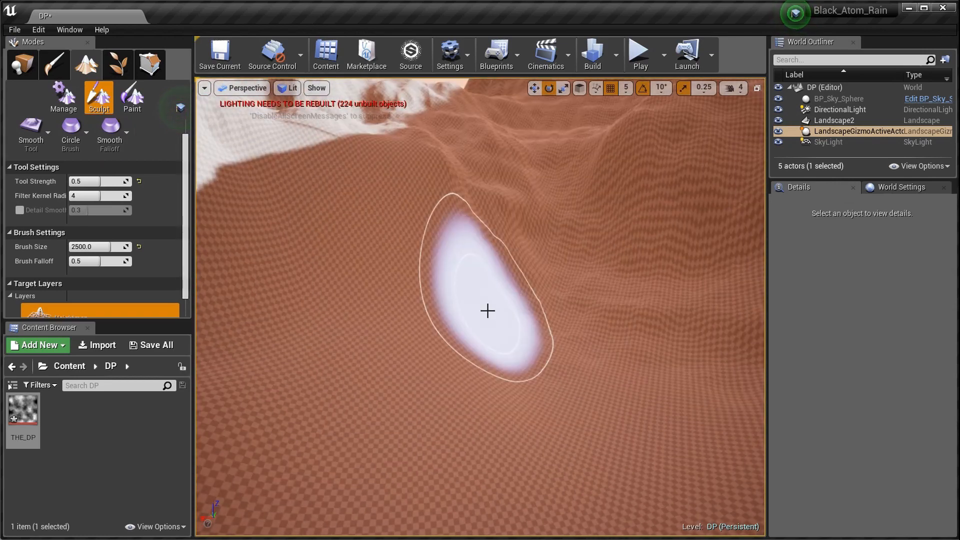
pyautogui.moveTo(309, 257)
pyautogui.mouseDown(button='right')
pyautogui.moveTo(406, 261)
pyautogui.moveTo(300, 230)
pyautogui.mouseUp(button='right')
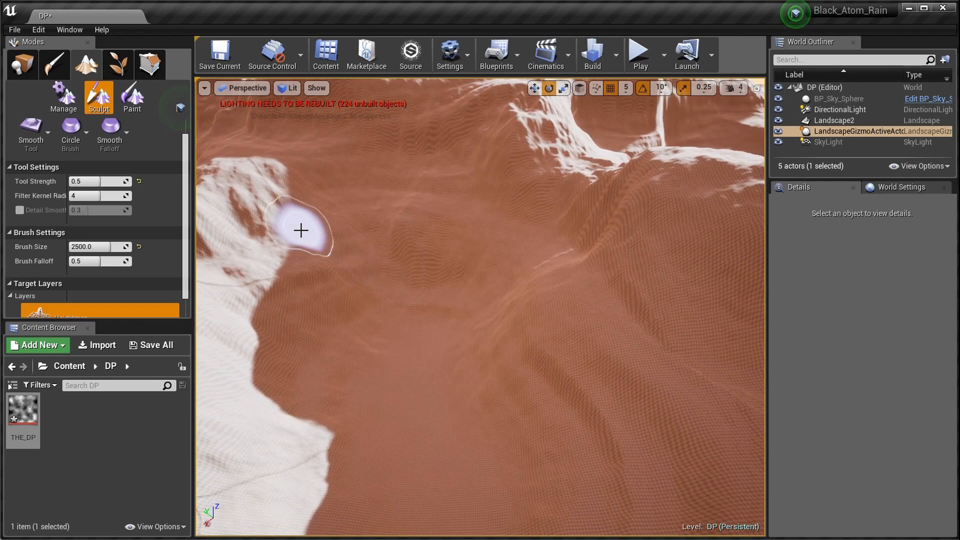
# - Use the Flatten tool to build a level-topped ridge across the valley and cut a gap through it
pyautogui.click(32, 136)
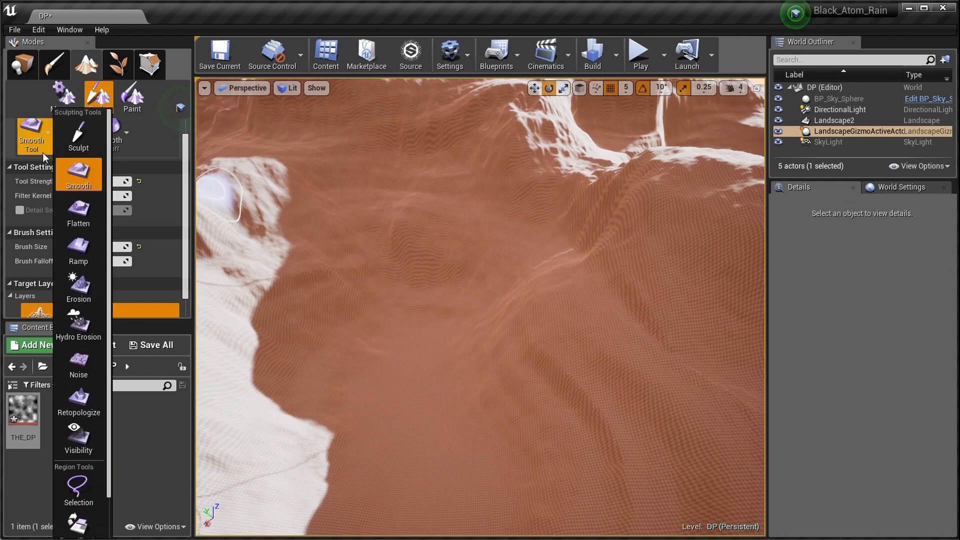
pyautogui.click(77, 224)
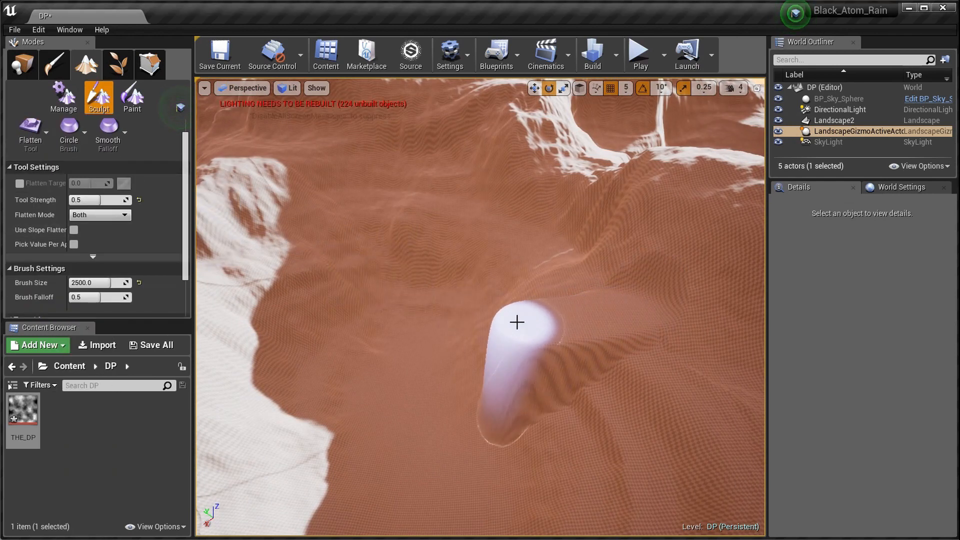
pyautogui.moveTo(433, 323); pyautogui.dragTo(340, 323)
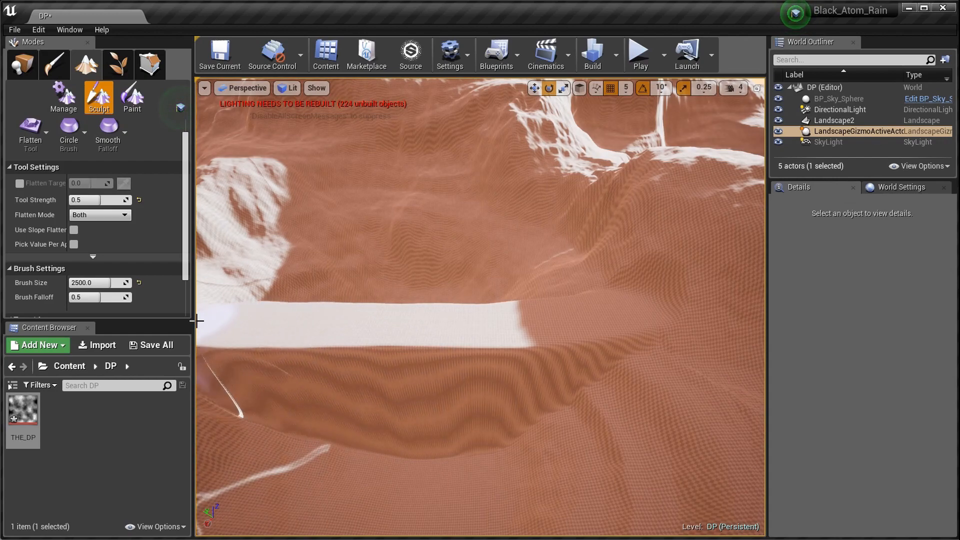
pyautogui.moveTo(320, 321)
pyautogui.mouseDown(button='right')
pyautogui.moveTo(220, 320)
pyautogui.moveTo(360, 310)
pyautogui.moveTo(310, 300)
pyautogui.moveTo(380, 305)
pyautogui.moveTo(365, 305)
pyautogui.moveTo(410, 320)
pyautogui.moveTo(343, 396)
pyautogui.mouseUp(button='right')
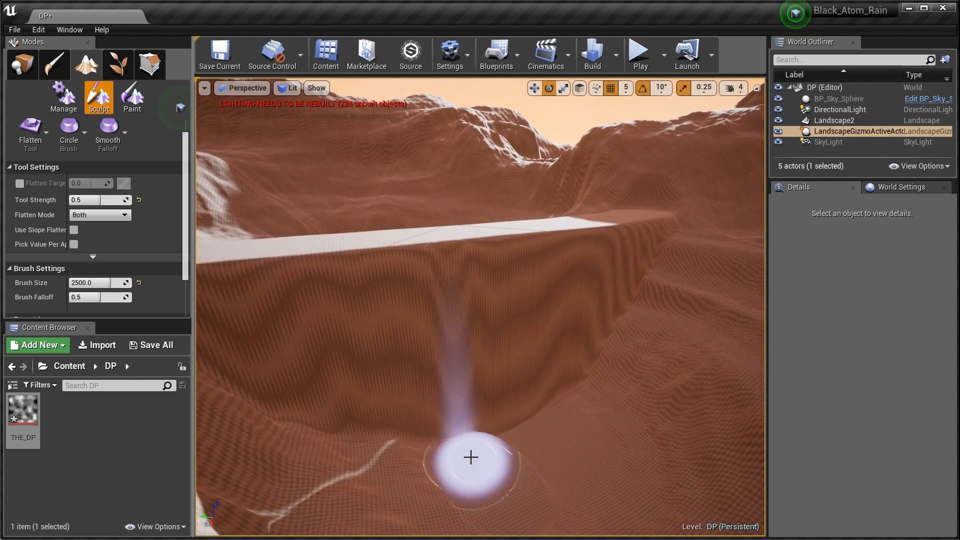
pyautogui.moveTo(390, 348)
pyautogui.mouseDown(button='right')
pyautogui.moveTo(360, 370)
pyautogui.moveTo(330, 351)
pyautogui.moveTo(290, 365)
pyautogui.moveTo(316, 372)
pyautogui.moveTo(373, 313)
pyautogui.mouseUp(button='right')
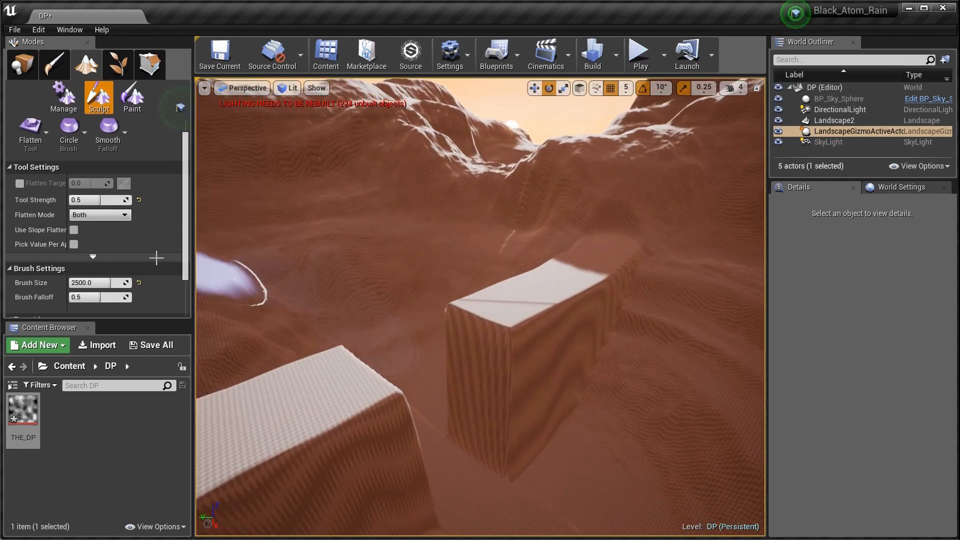
# - Smooth the sharp edges on both sides of the gap in the flattened ridge
pyautogui.click(21, 144)
pyautogui.click(71, 188)
pyautogui.moveTo(300, 250); pyautogui.dragTo(260, 229, button='right')
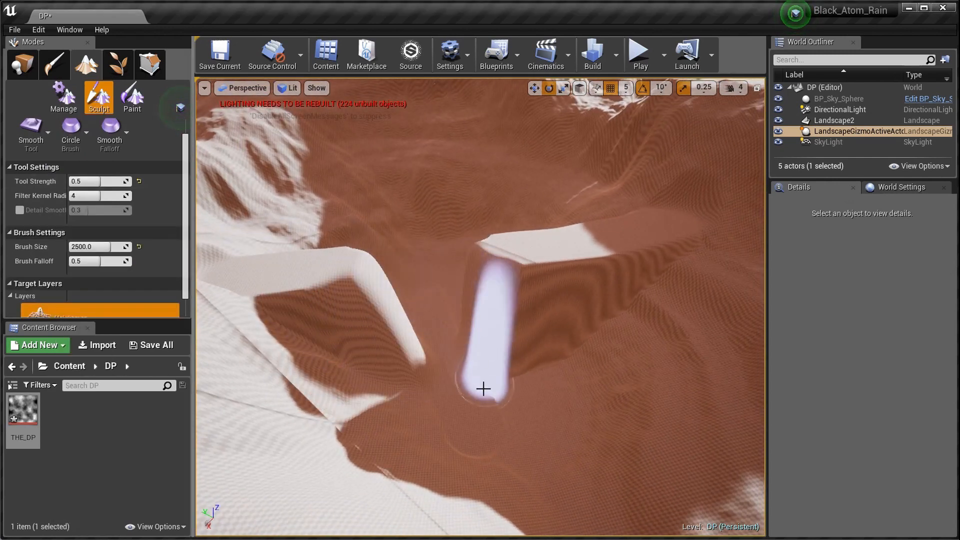
pyautogui.moveTo(456, 307)
pyautogui.mouseDown(button='right')
pyautogui.moveTo(470, 235)
pyautogui.moveTo(500, 210)
pyautogui.moveTo(710, 250)
pyautogui.moveTo(751, 248)
pyautogui.moveTo(635, 265)
pyautogui.moveTo(425, 373)
pyautogui.mouseUp(button='right')
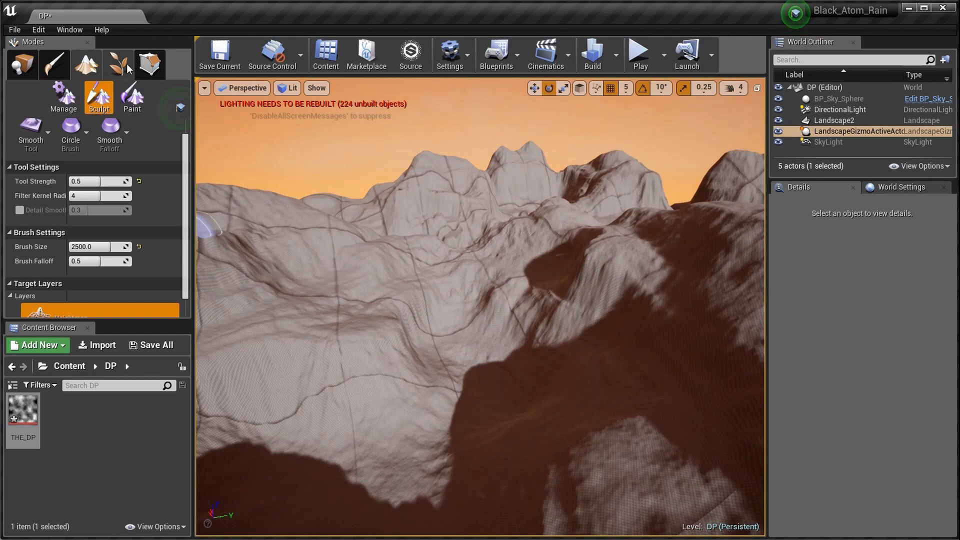
# - Switch the landscape editor to Paint mode and try to focus the view on LandscapeGizmoActiveActor
pyautogui.click(136, 106)
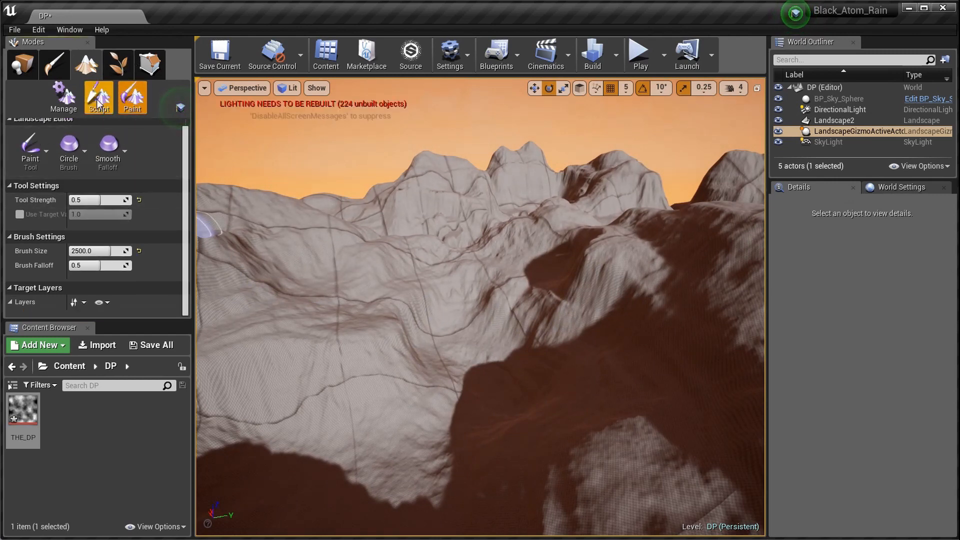
pyautogui.moveTo(446, 314)
pyautogui.mouseDown(button='right')
pyautogui.moveTo(370, 315)
pyautogui.moveTo(473, 304)
pyautogui.mouseUp(button='right')
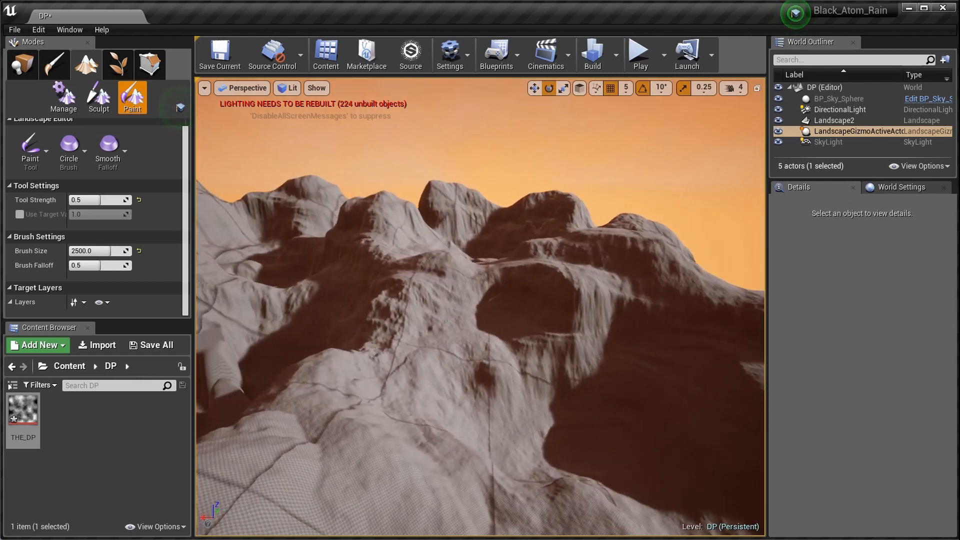
pyautogui.moveTo(532, 278); pyautogui.dragTo(528, 278, button='right')
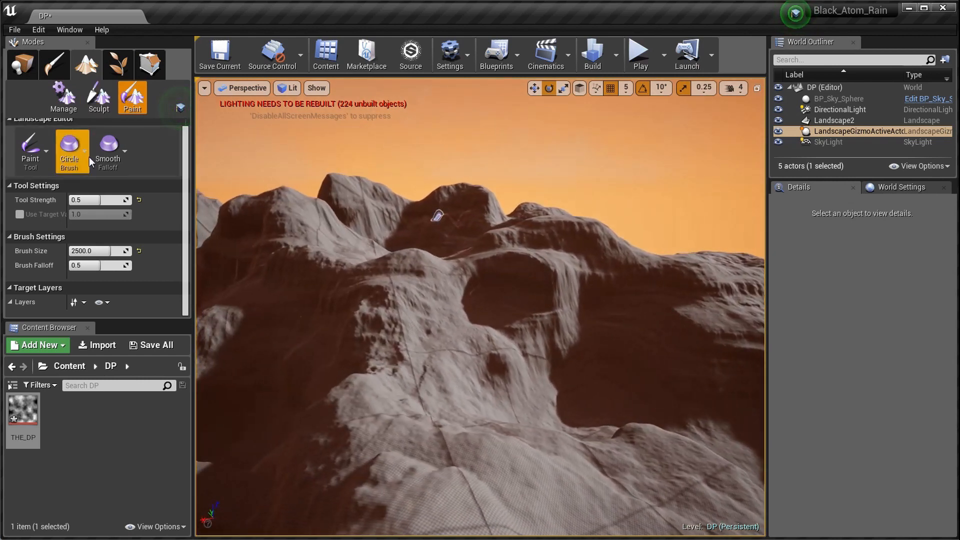
pyautogui.click(878, 133)
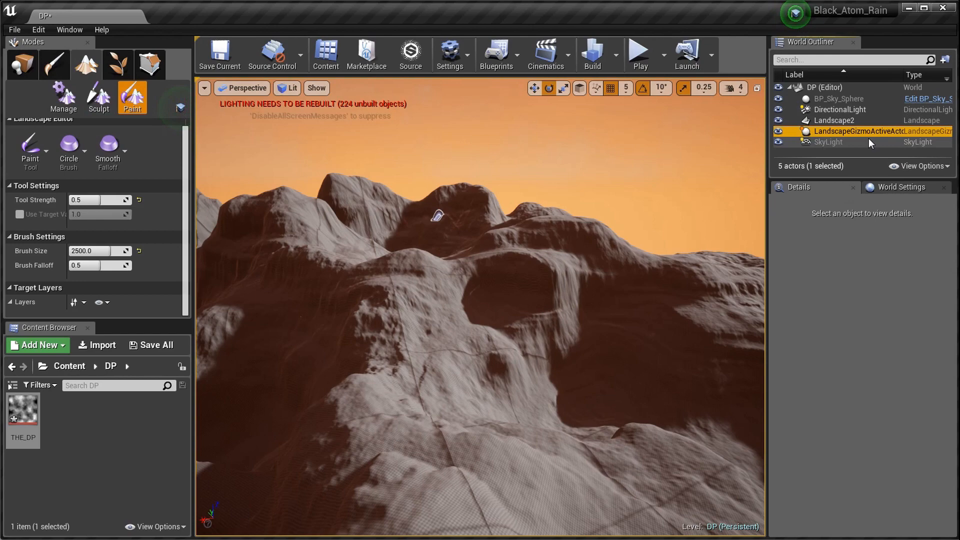
pyautogui.press('f')
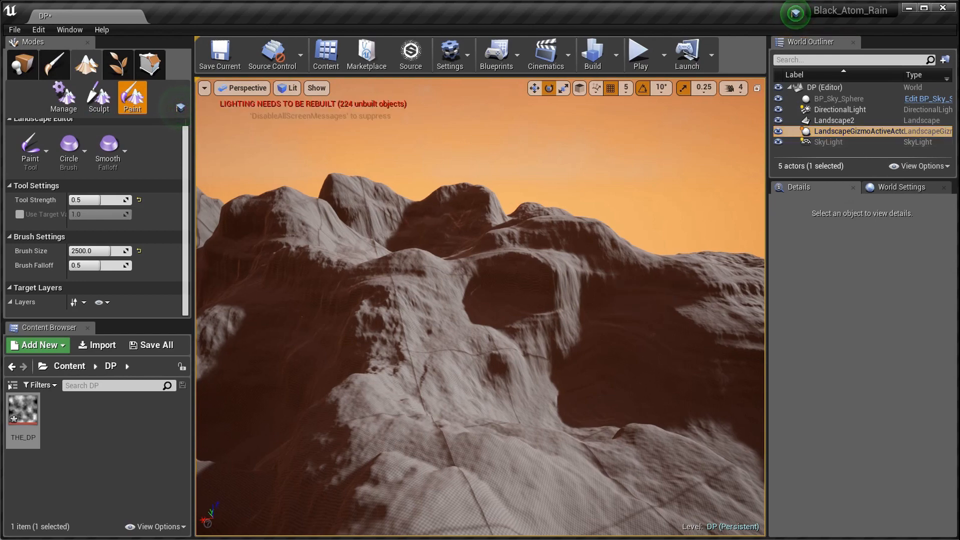
pyautogui.moveTo(636, 240)
pyautogui.mouseDown(button='right')
pyautogui.moveTo(730, 243)
pyautogui.moveTo(683, 241)
pyautogui.moveTo(732, 200)
pyautogui.moveTo(650, 200)
pyautogui.moveTo(555, 255)
pyautogui.moveTo(480, 205)
pyautogui.moveTo(536, 203)
pyautogui.moveTo(495, 192)
pyautogui.moveTo(525, 193)
pyautogui.moveTo(540, 215)
pyautogui.moveTo(633, 242)
pyautogui.mouseUp(button='right')
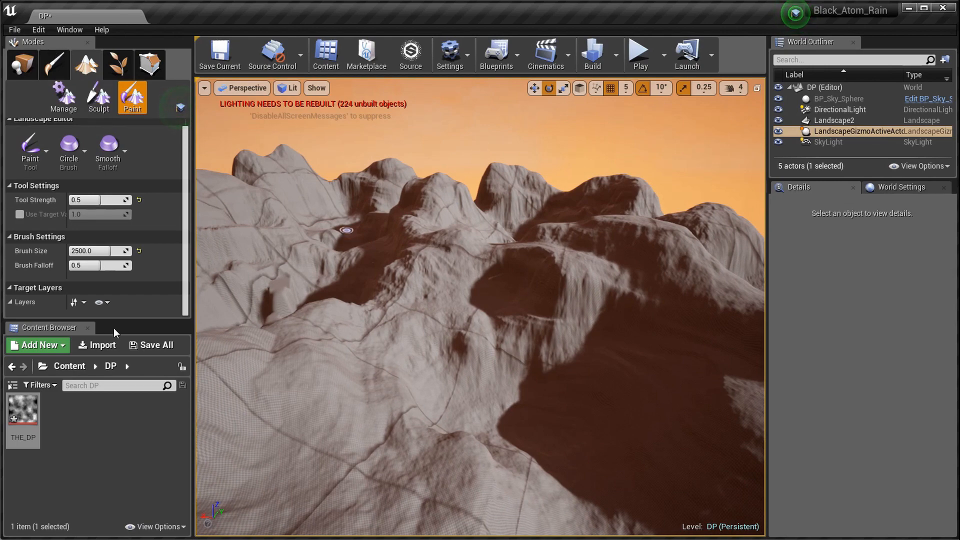
# - Review the THE_DP heightmap texture and examine the landscape's mountains and valleys from several viewpoints
pyautogui.doubleClick(23, 410)
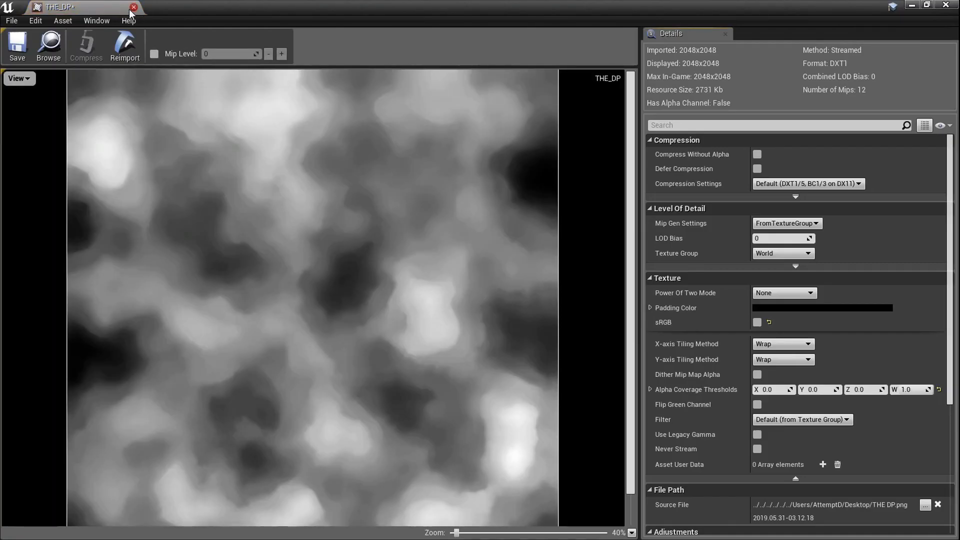
pyautogui.click(133, 8)
pyautogui.moveTo(340, 180); pyautogui.dragTo(307, 194, button='right')
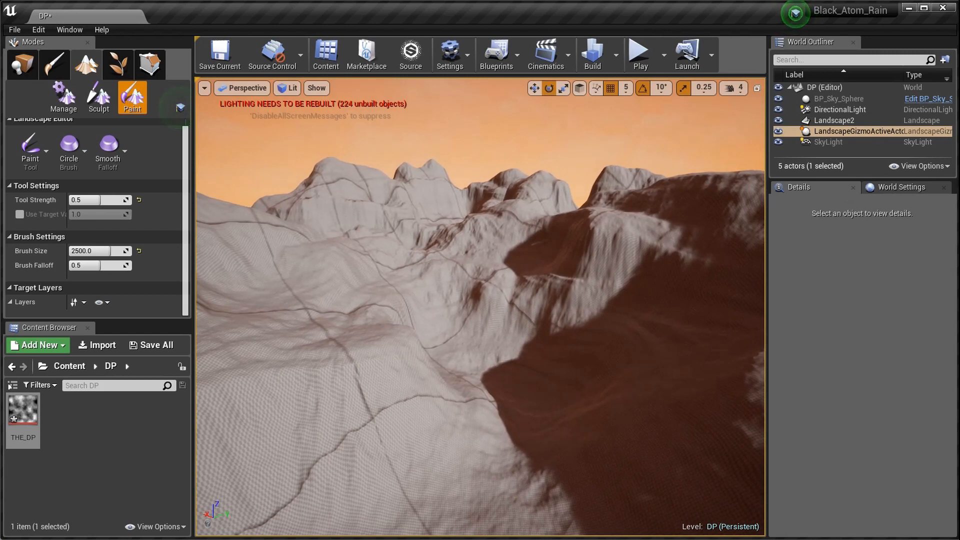
pyautogui.moveTo(308, 194)
pyautogui.mouseDown(button='right')
pyautogui.moveTo(293, 192)
pyautogui.moveTo(317, 179)
pyautogui.moveTo(319, 190)
pyautogui.mouseUp(button='right')
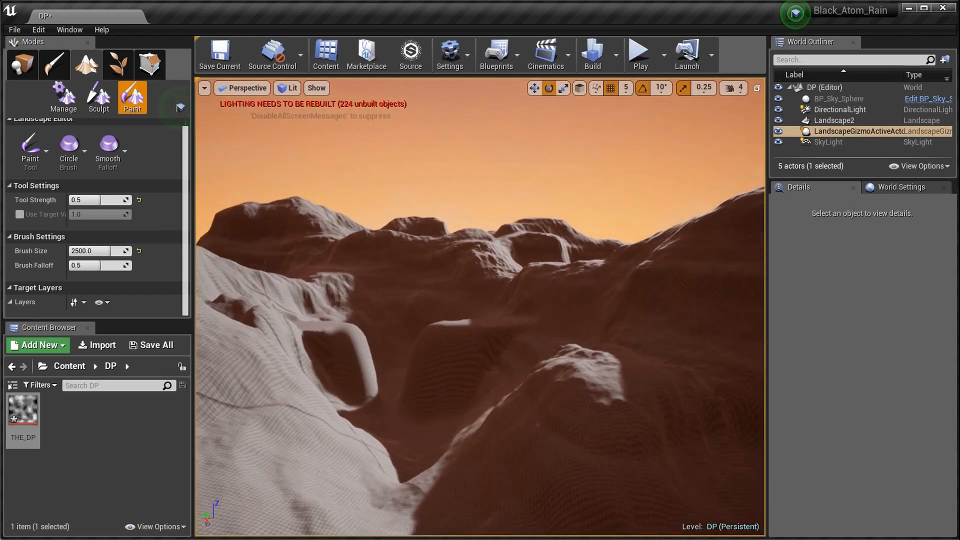
pyautogui.moveTo(319, 190); pyautogui.dragTo(332, 199, button='right')
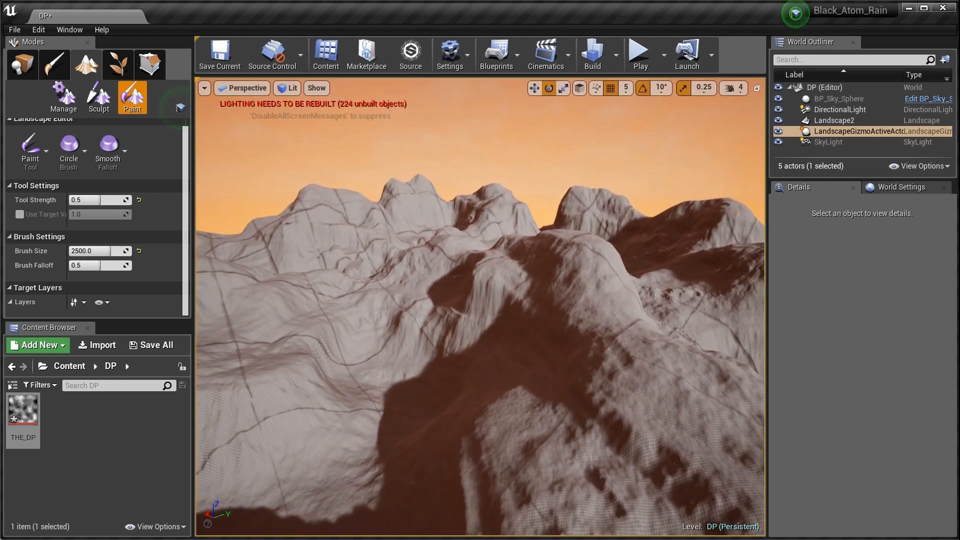
pyautogui.moveTo(332, 198); pyautogui.dragTo(334, 199, button='right')
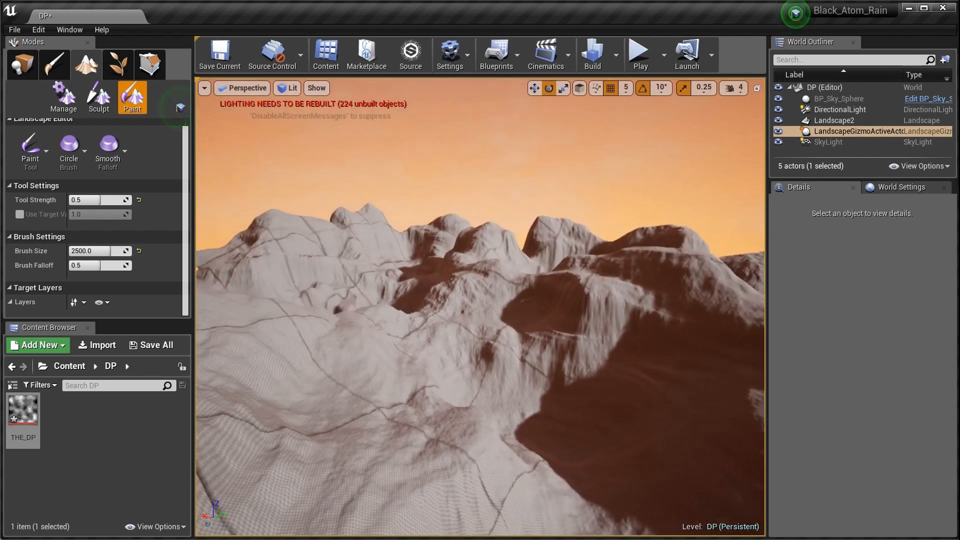
pyautogui.press('Up')
pyautogui.press('Up')
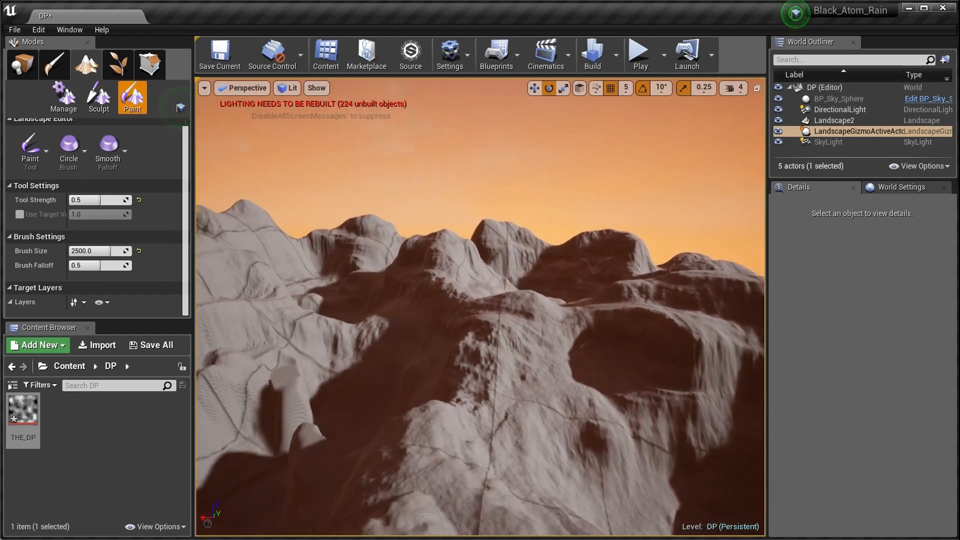
pyautogui.press('Up')
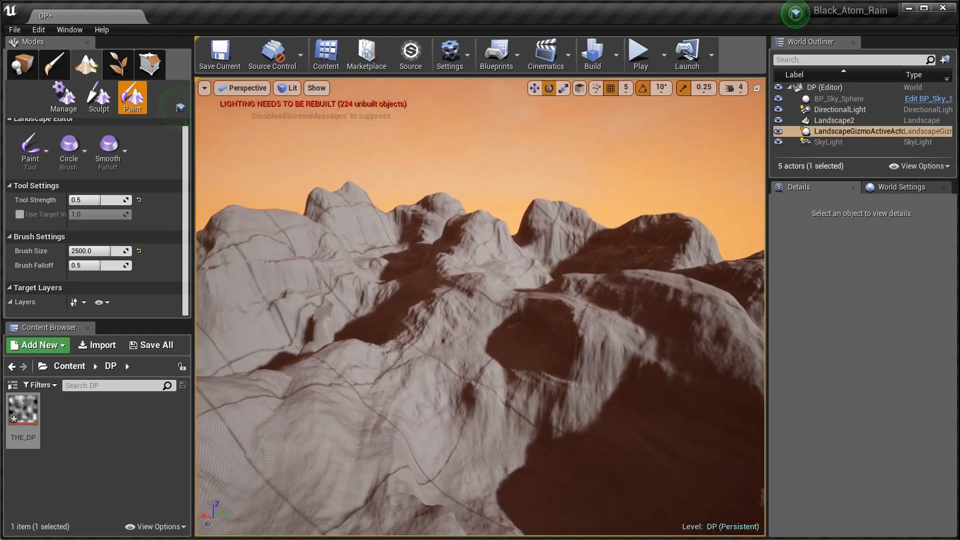
pyautogui.press('Up')
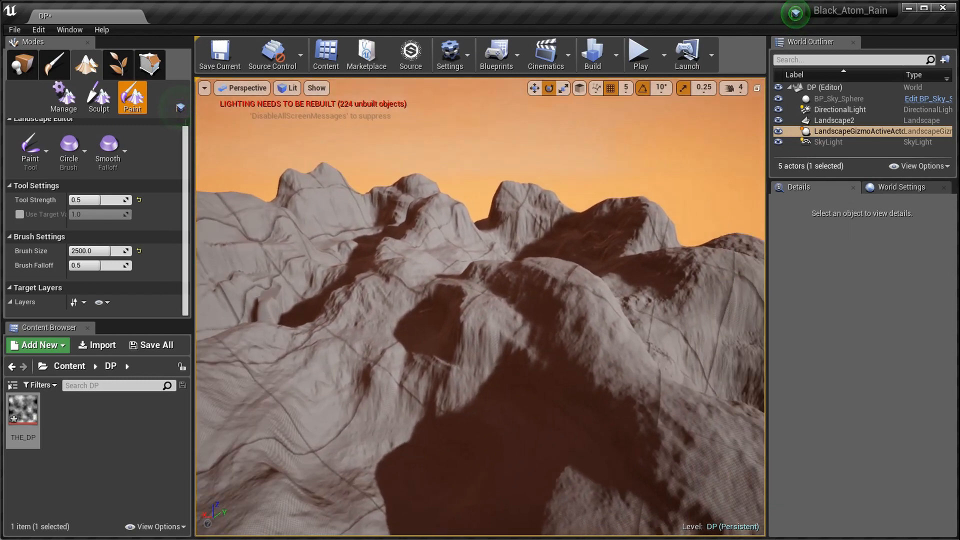
pyautogui.press('Up')
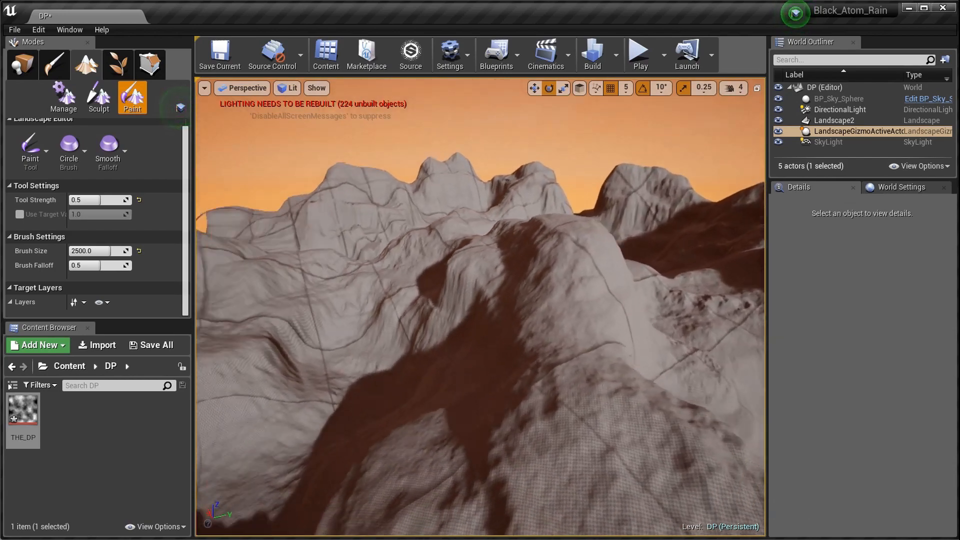
pyautogui.press('Up')
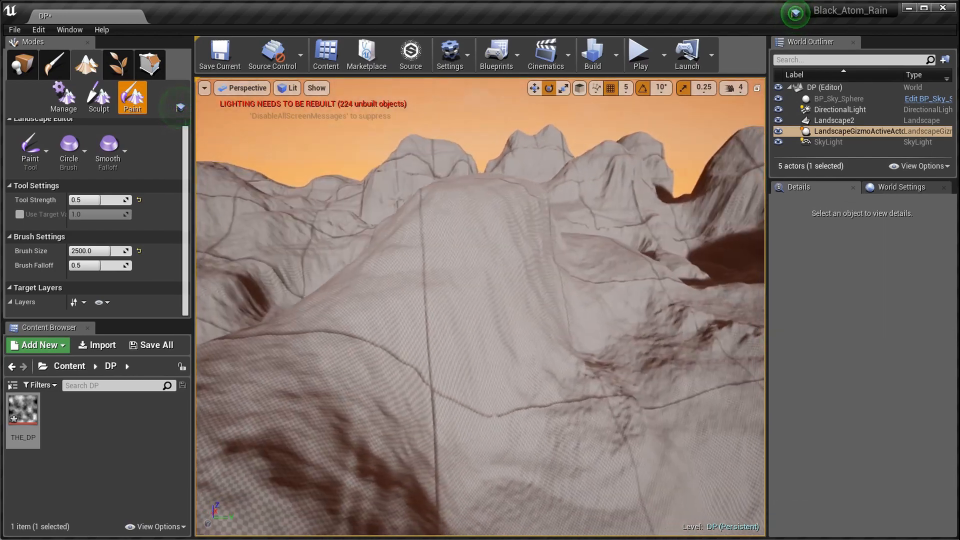
pyautogui.press('Up')
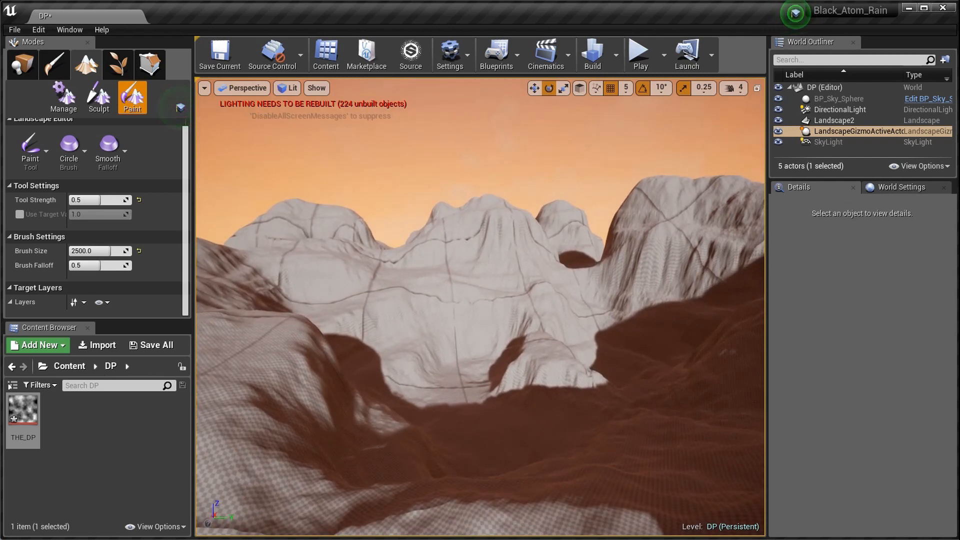
pyautogui.press('Up')
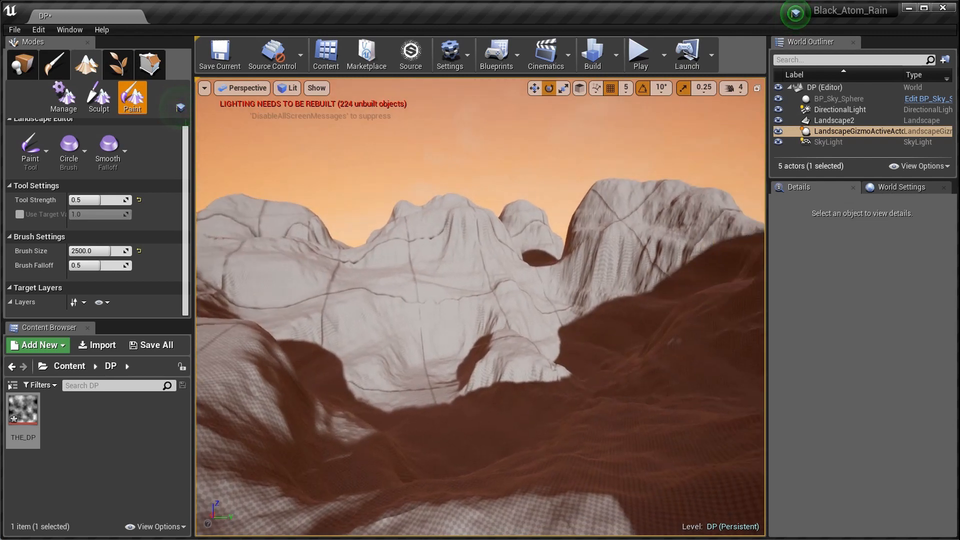
pyautogui.press('Up')
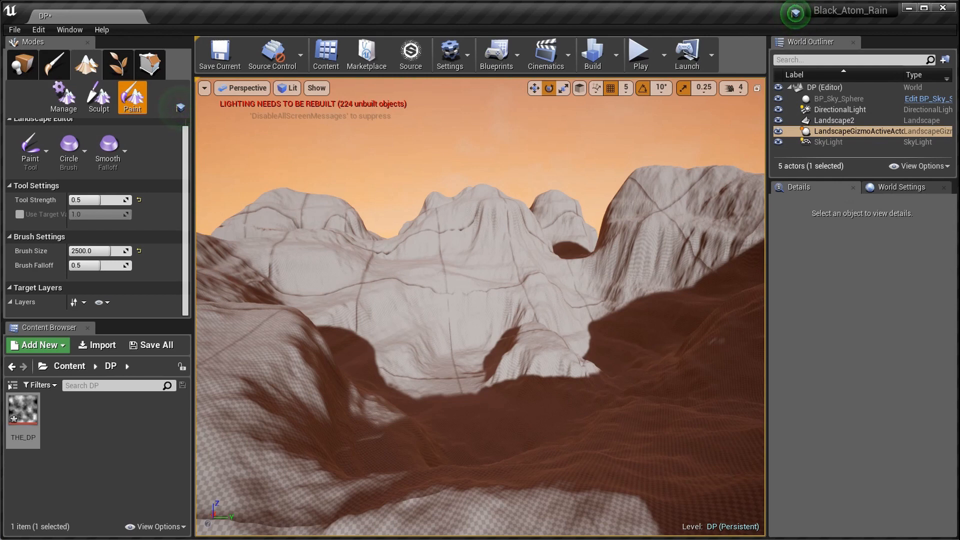
pyautogui.press('Up')
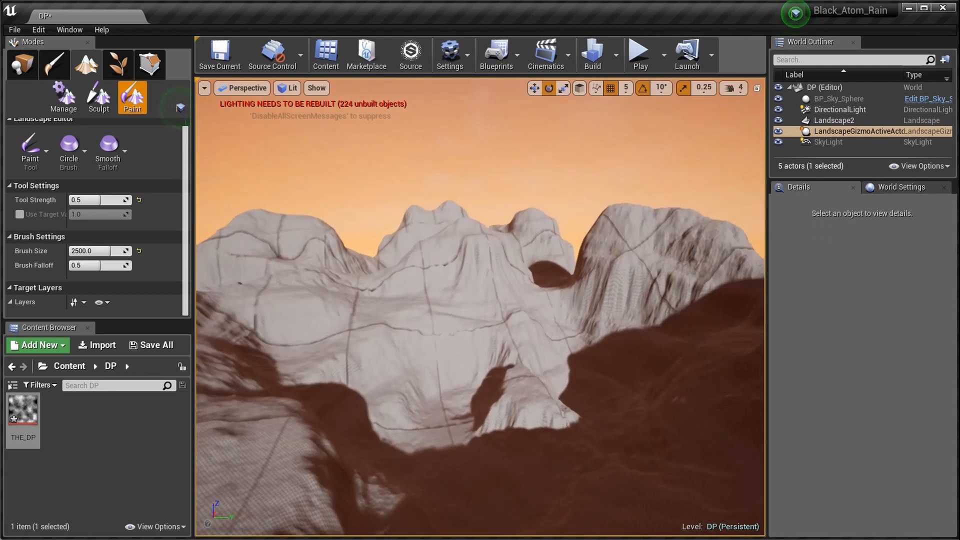